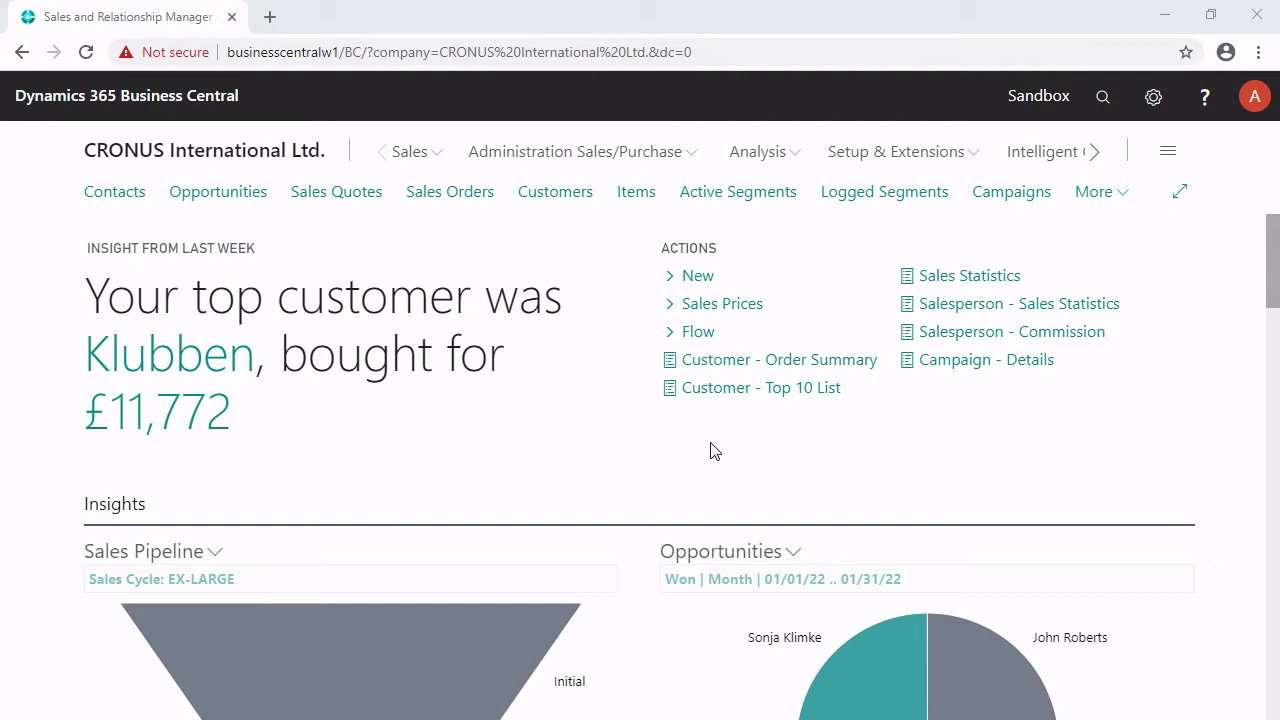
Step: Search the Contacts list for 'Multimaster' and edit the CT000261 Multimaster Ltd. contact card
{"action": "left_click", "coordinate": [115, 193]}
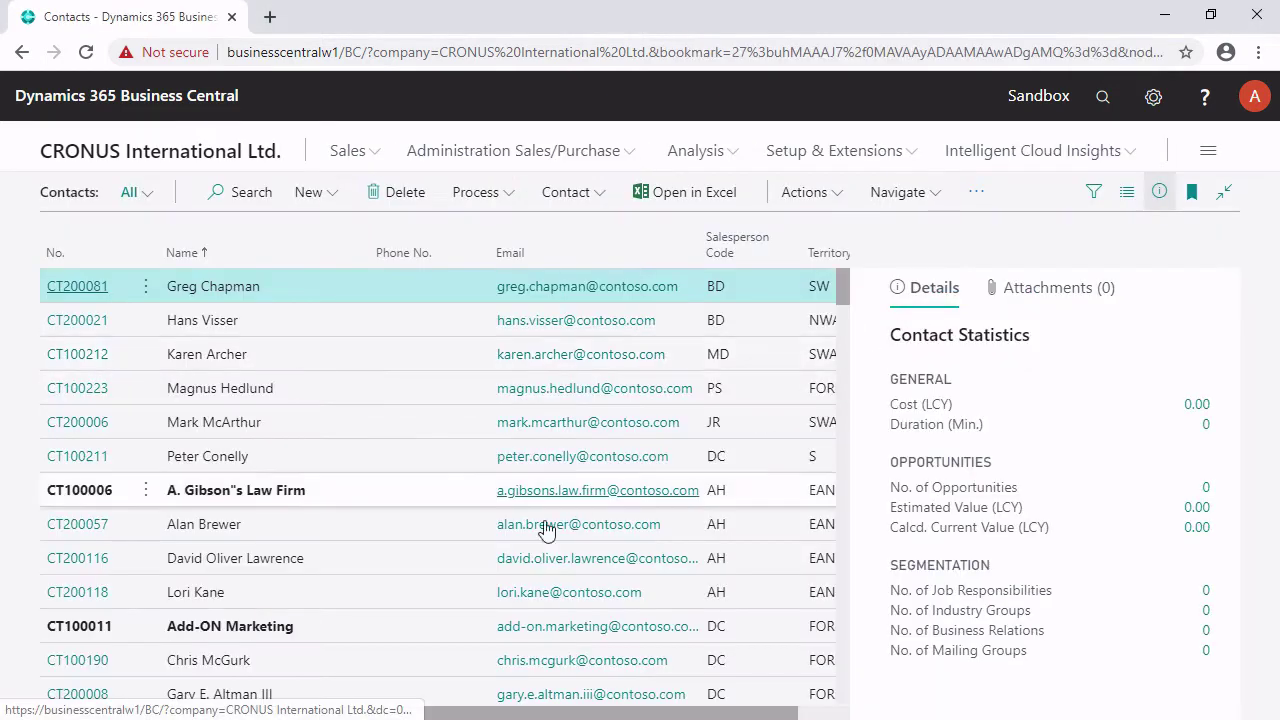
{"action": "scroll", "coordinate": [323, 526], "scroll_direction": "down", "scroll_amount": 3}
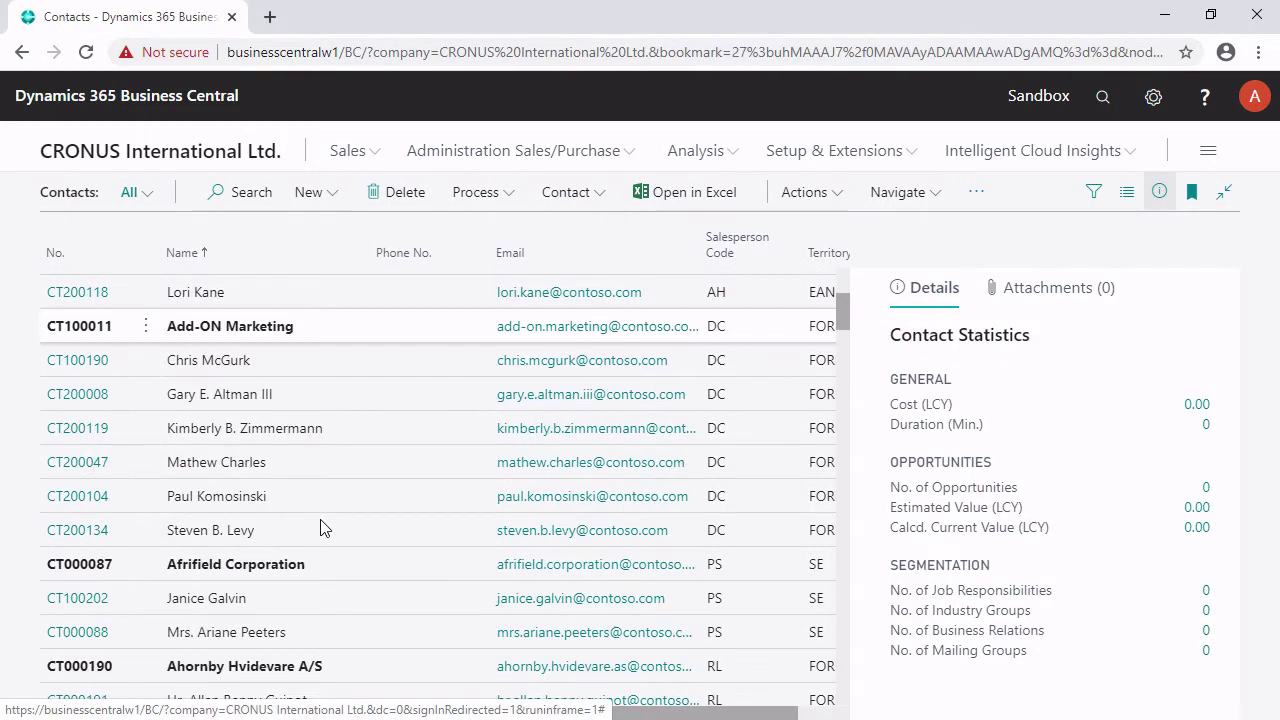
{"action": "scroll", "coordinate": [323, 526], "scroll_direction": "down", "scroll_amount": 1}
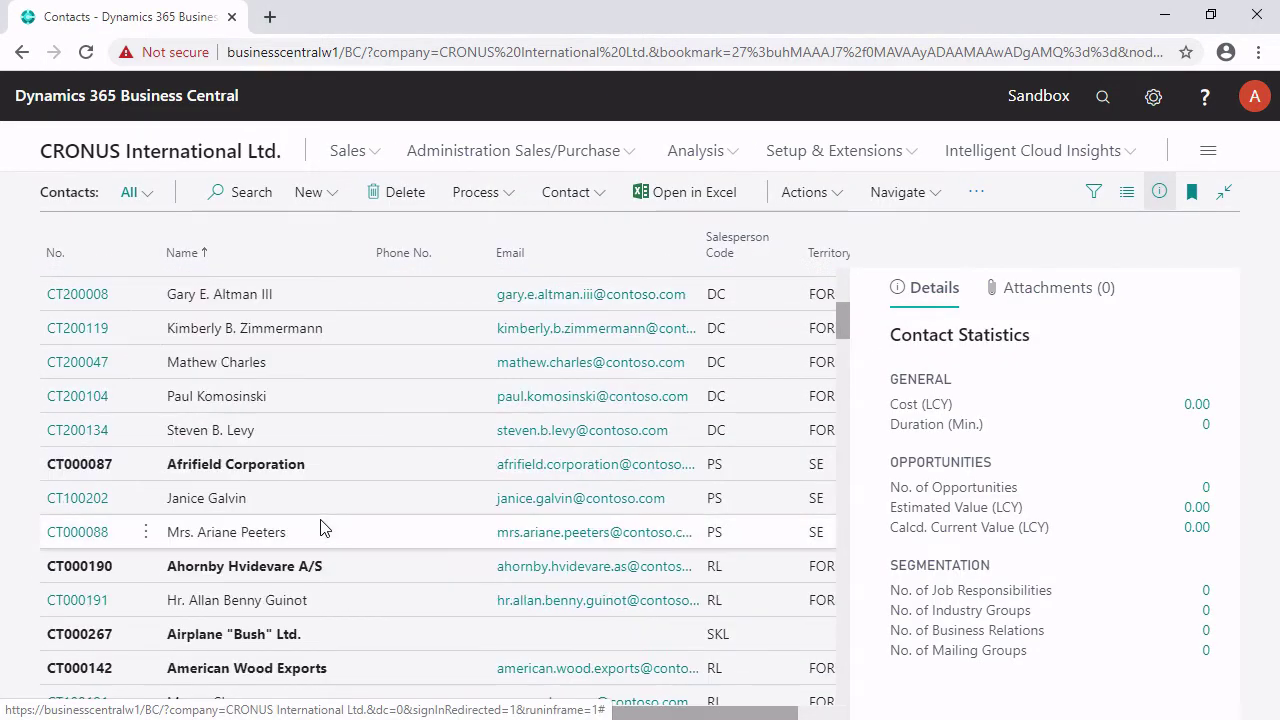
{"action": "left_click", "coordinate": [256, 195]}
{"action": "type", "text": "M"}
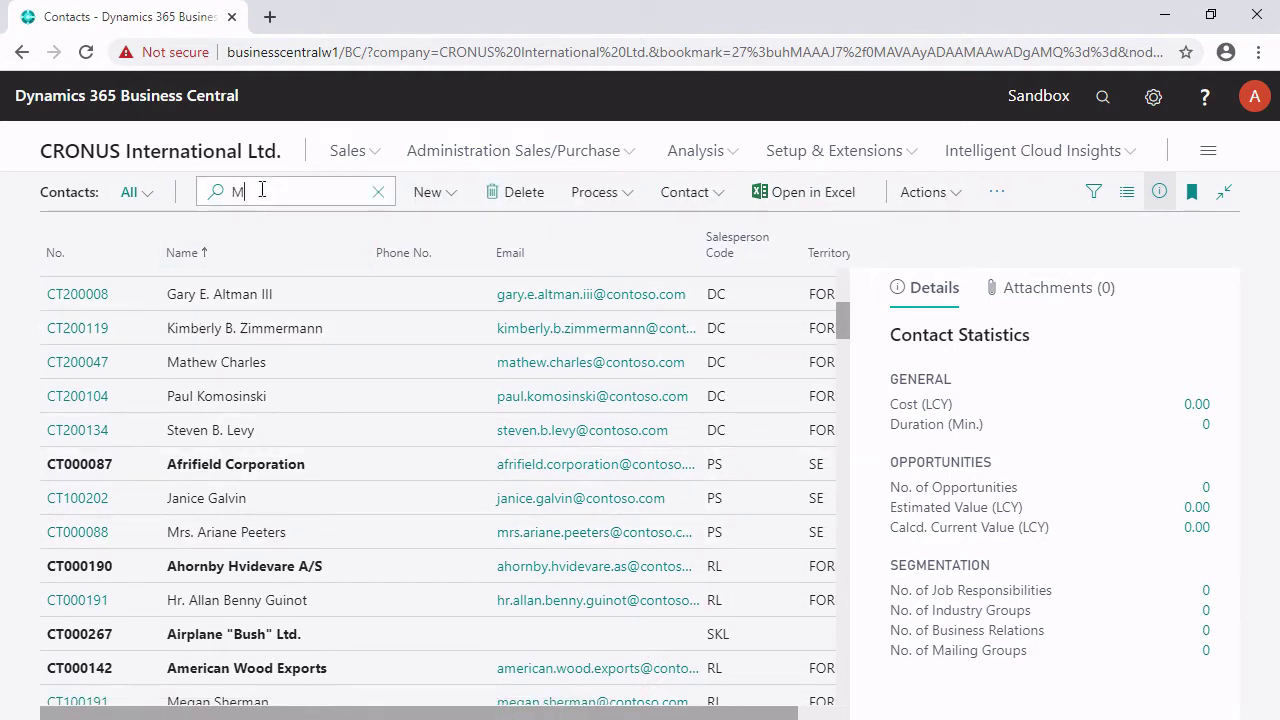
{"action": "type", "text": "ultimaster"}
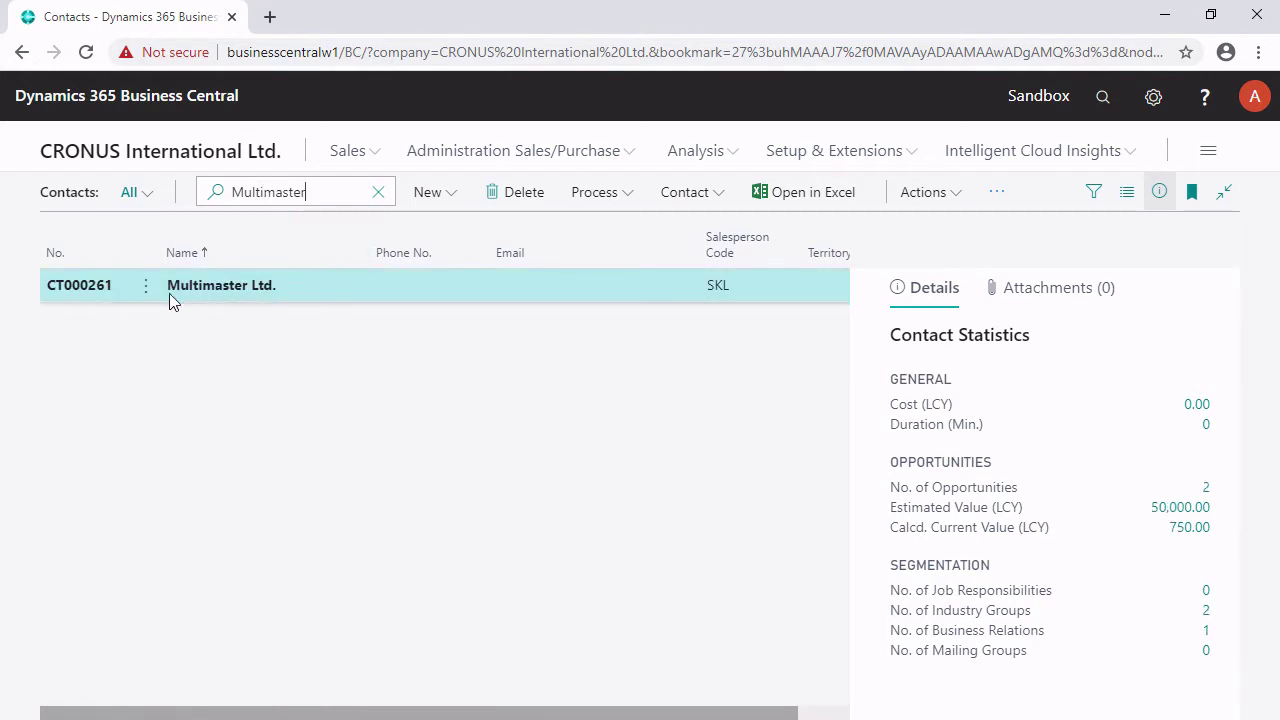
{"action": "left_click", "coordinate": [145, 290]}
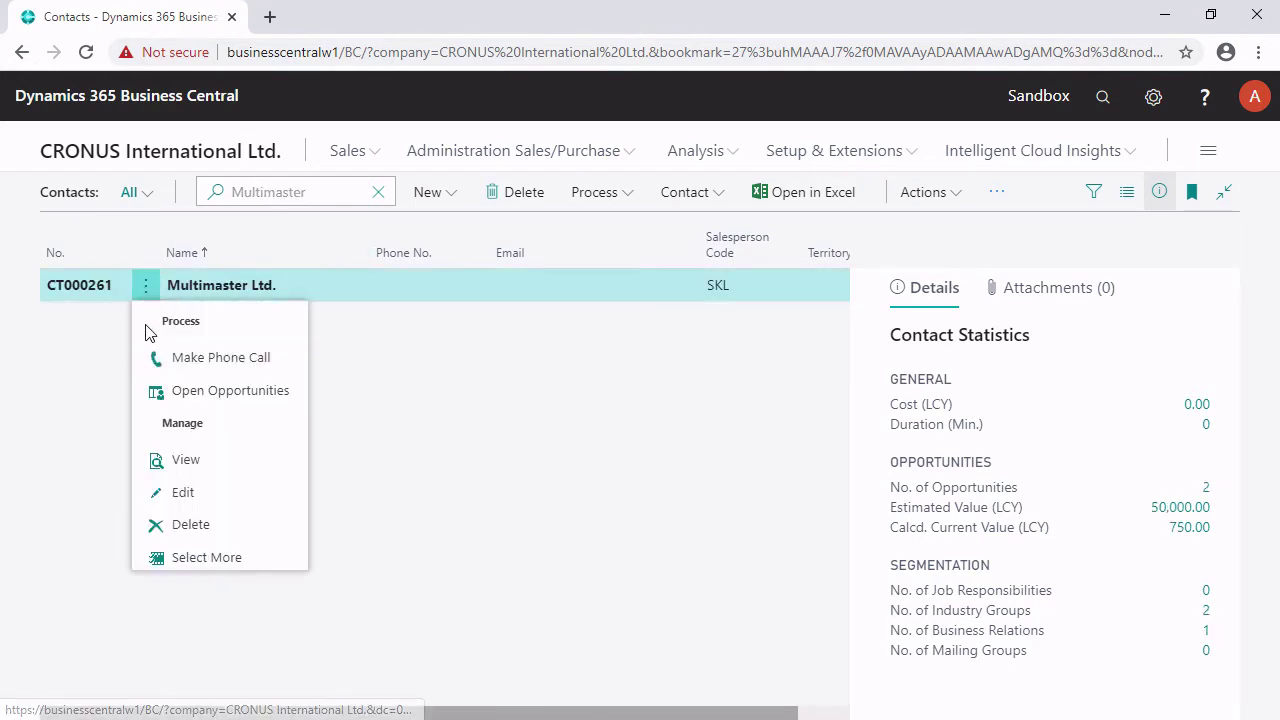
{"action": "left_click", "coordinate": [205, 492]}
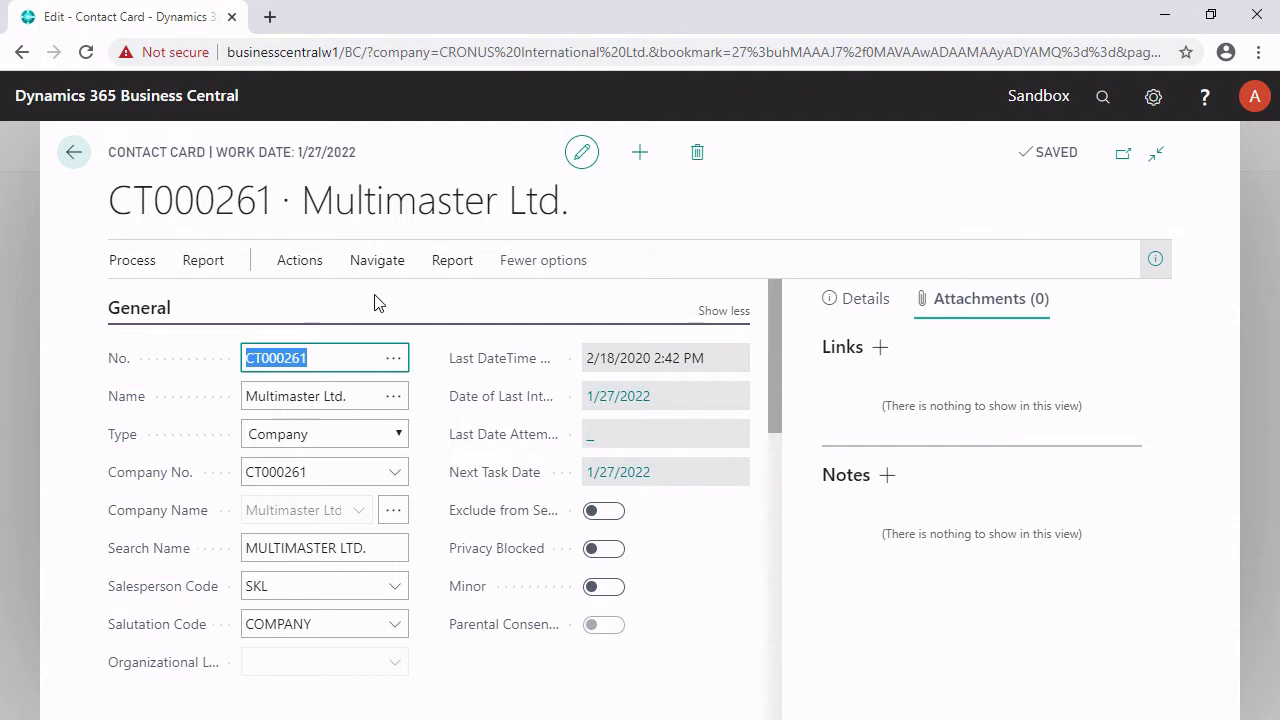
Step: Start a new interaction for Multimaster Ltd. from the contact card's Actions menu
{"action": "left_click", "coordinate": [306, 264]}
{"action": "left_click", "coordinate": [320, 303]}
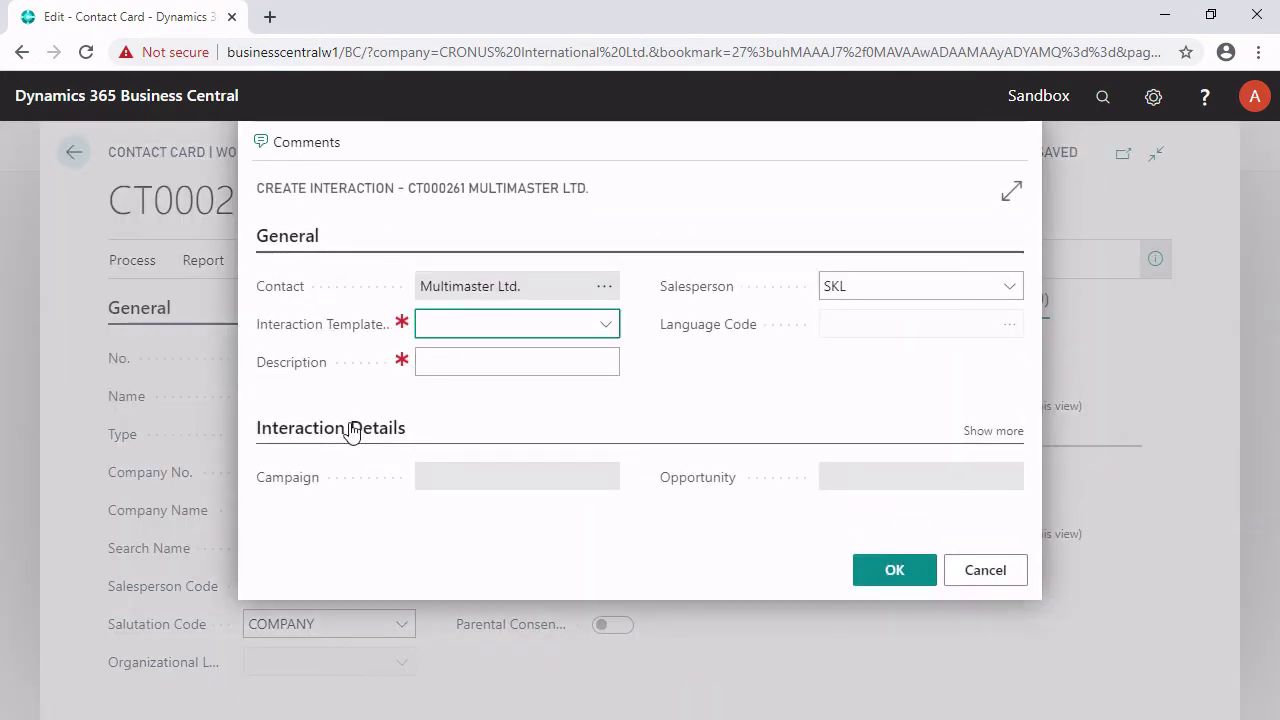
Step: Create the interaction with template INSDOC and description 'Contract signed 27th Jan. 22'
{"action": "left_click", "coordinate": [610, 331]}
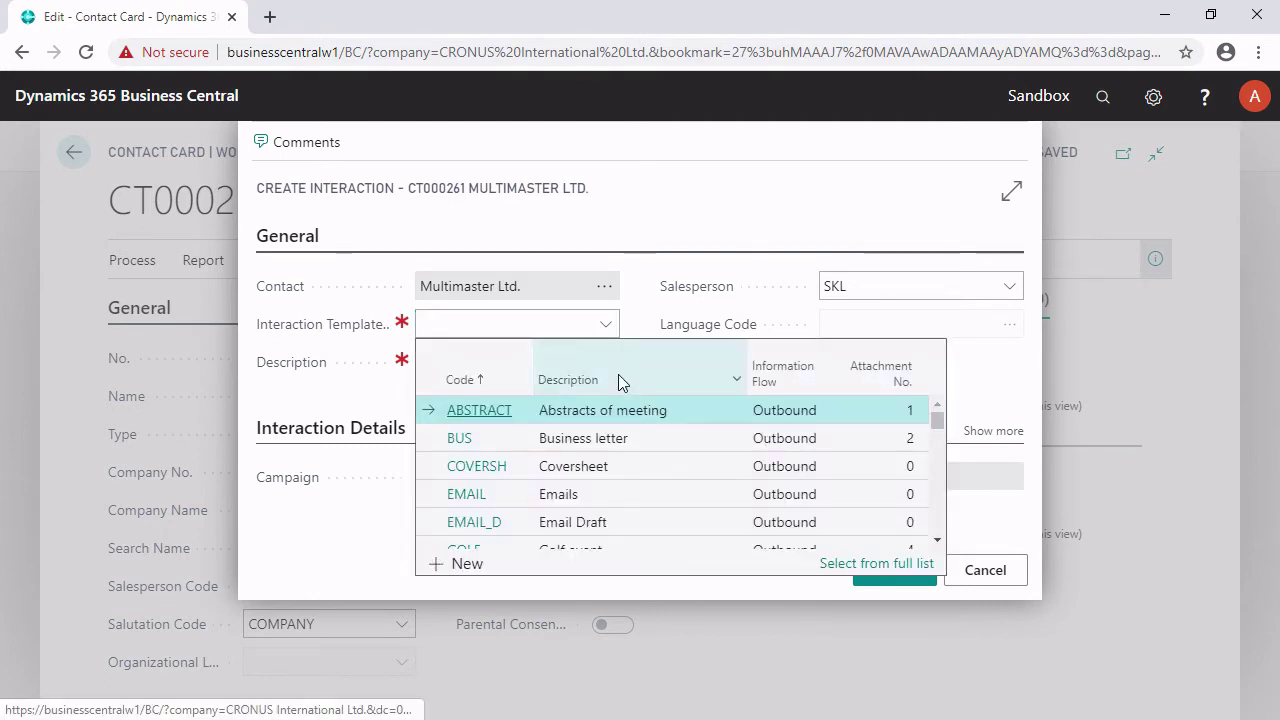
{"action": "scroll", "coordinate": [612, 470], "scroll_direction": "down", "scroll_amount": 1}
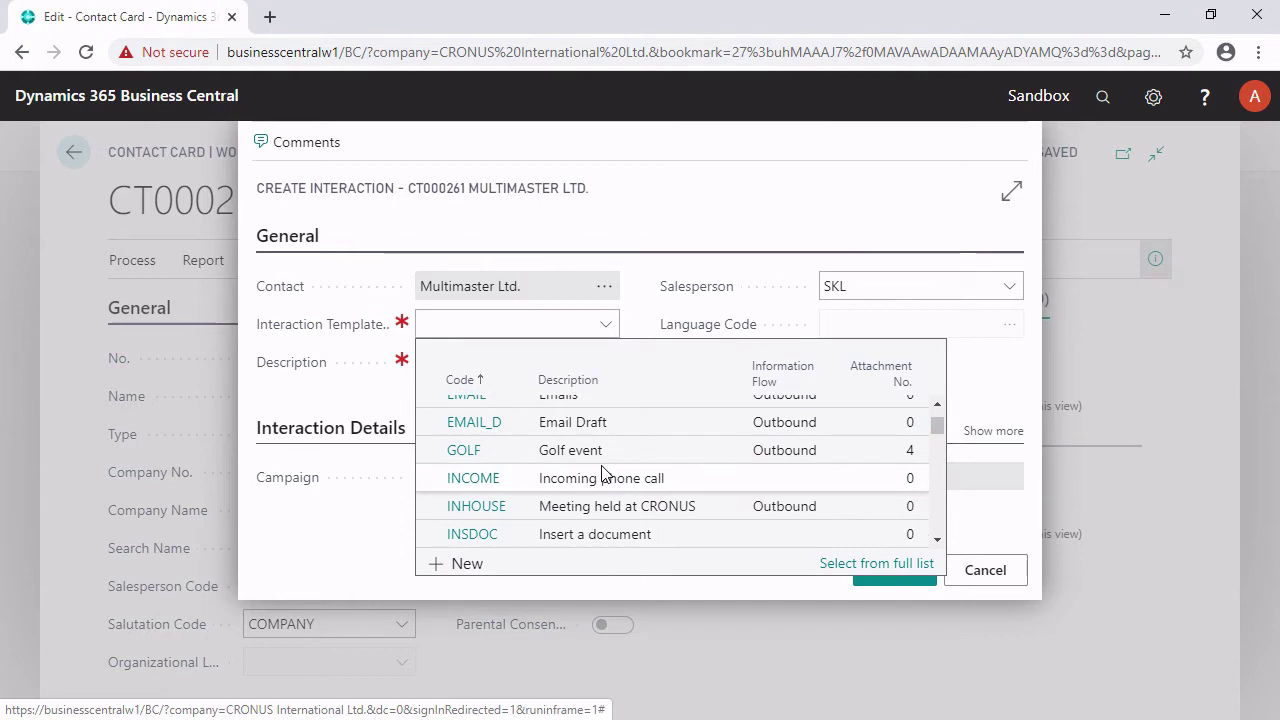
{"action": "left_click", "coordinate": [592, 535]}
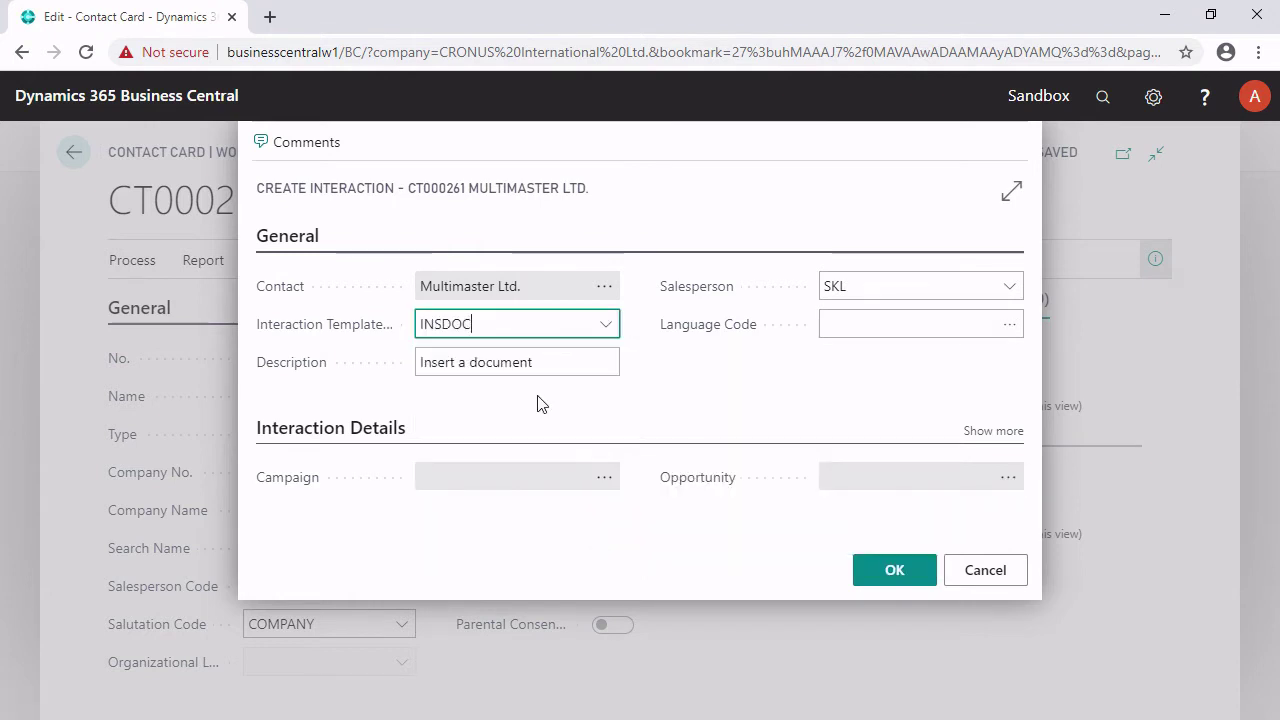
{"action": "left_click_drag", "start_coordinate": [585, 366], "coordinate": [338, 394]}
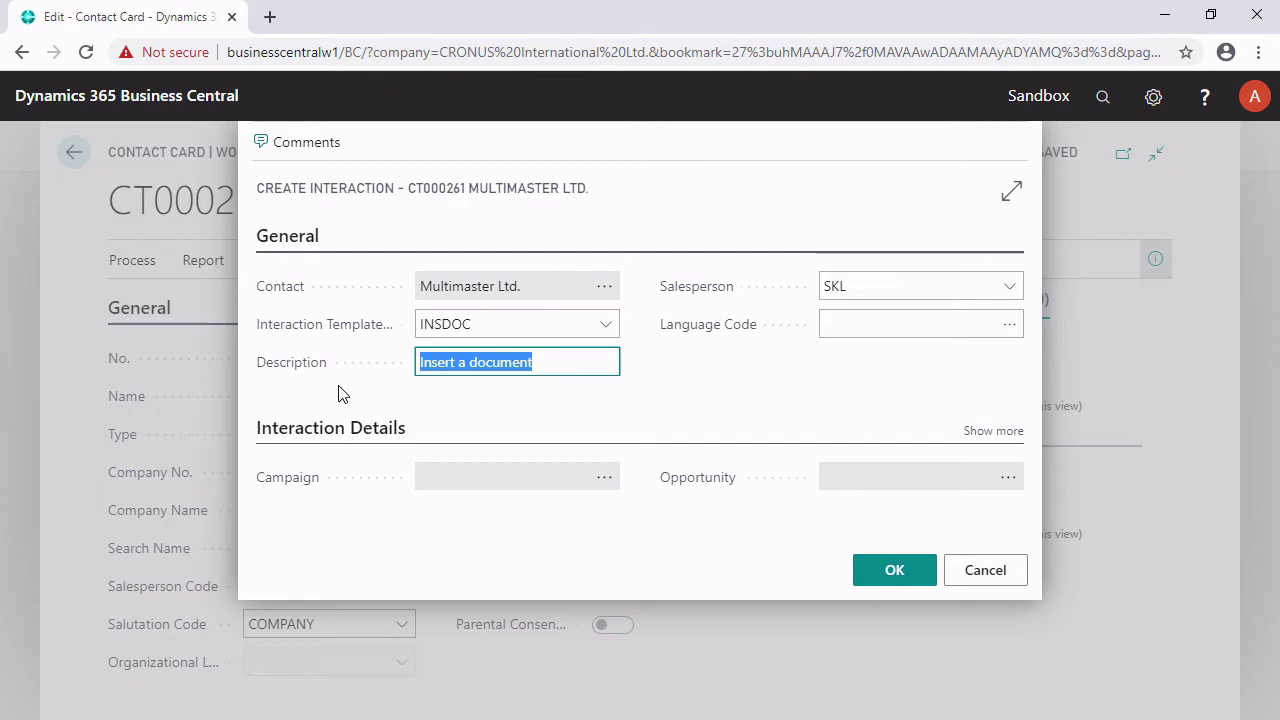
{"action": "type", "text": "C"}
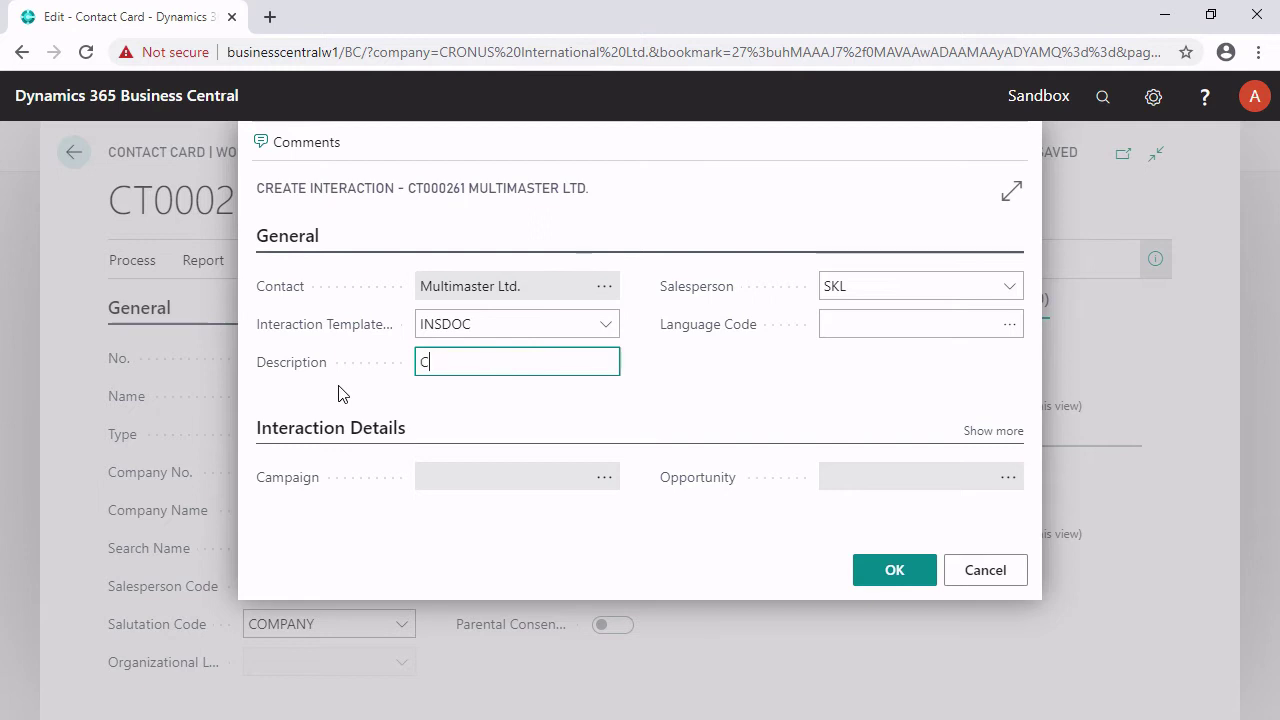
{"action": "type", "text": "ontract signed 27th Jan. 22"}
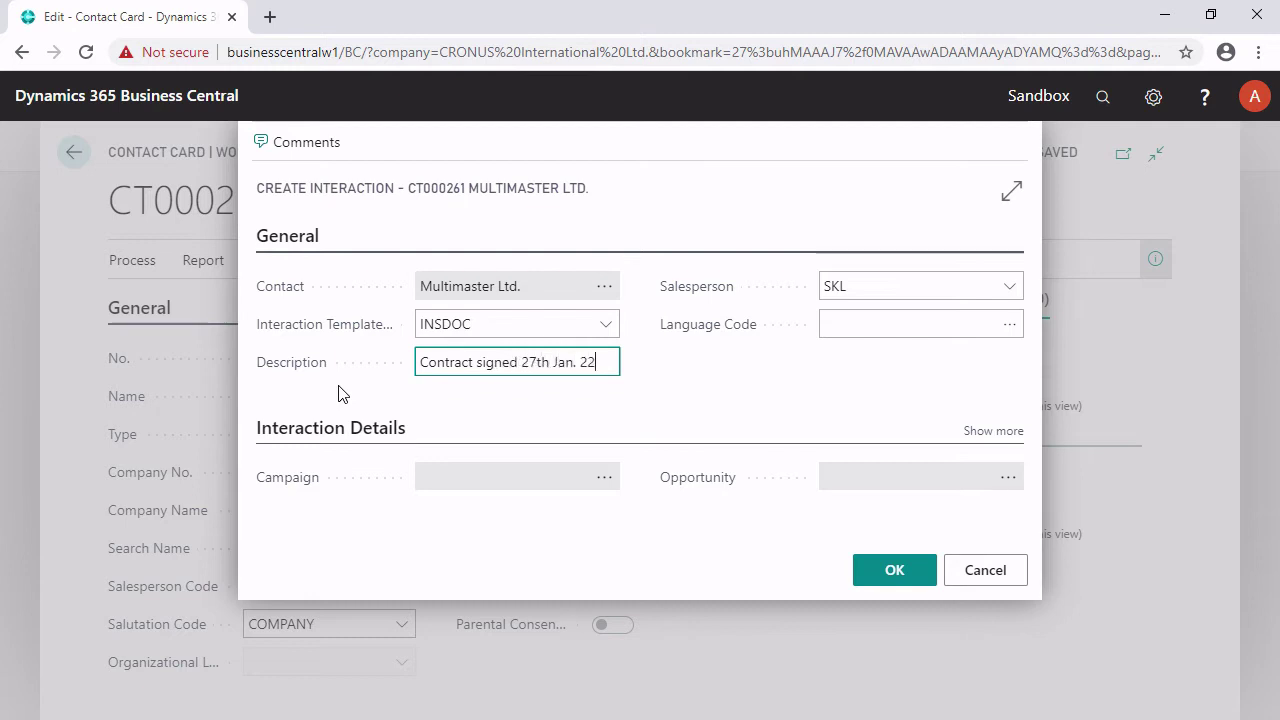
{"action": "key", "text": "Tab"}
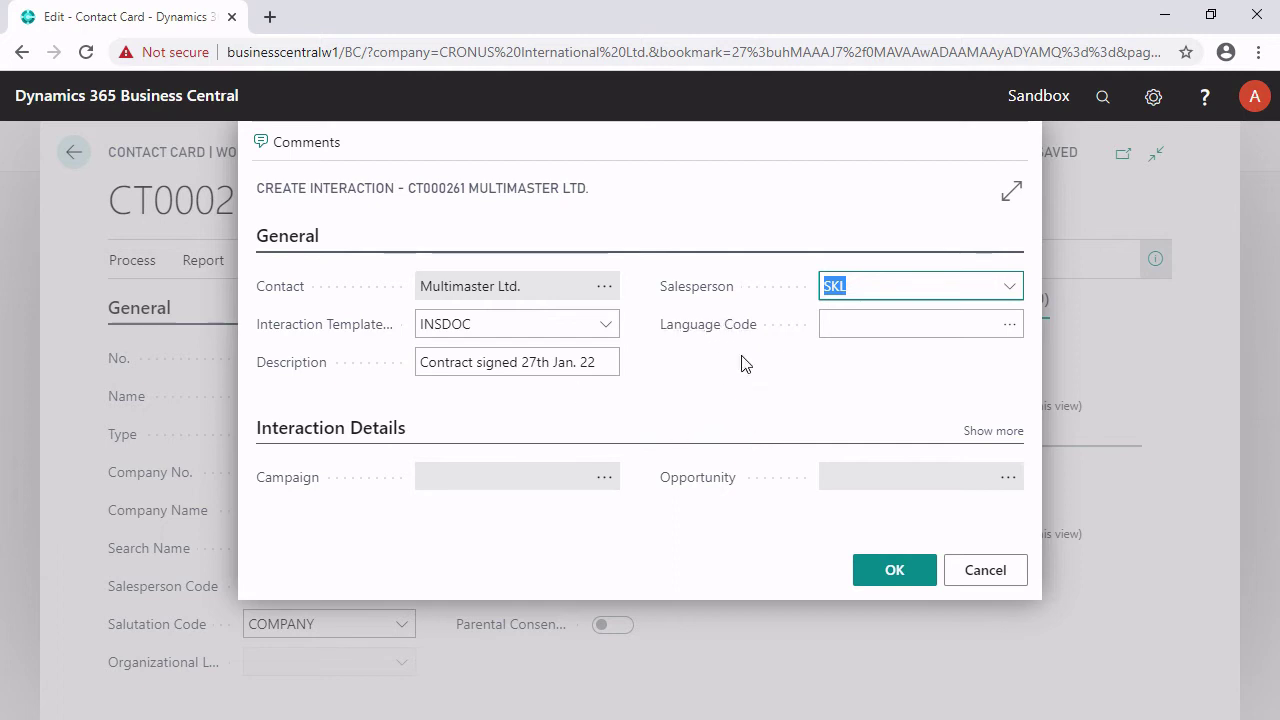
{"action": "left_click", "coordinate": [887, 570]}
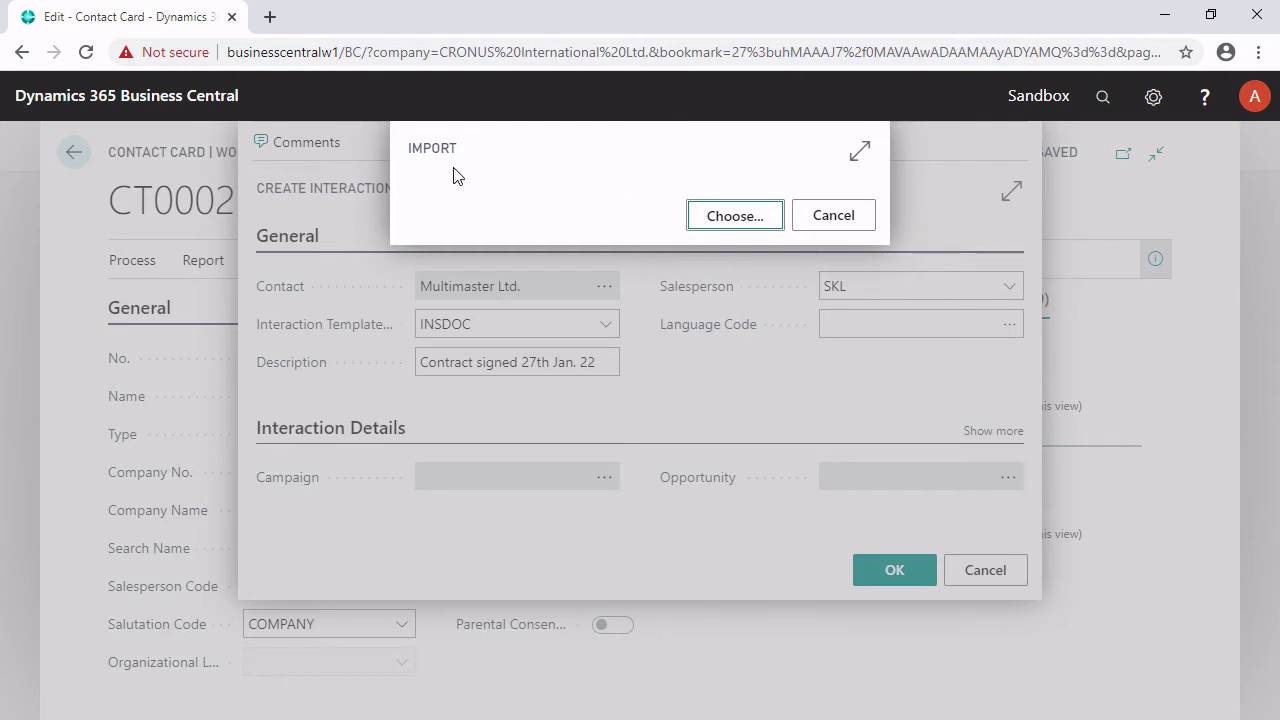
Step: Import the Memo Word document from Downloads as the interaction's attachment
{"action": "left_click", "coordinate": [709, 218]}
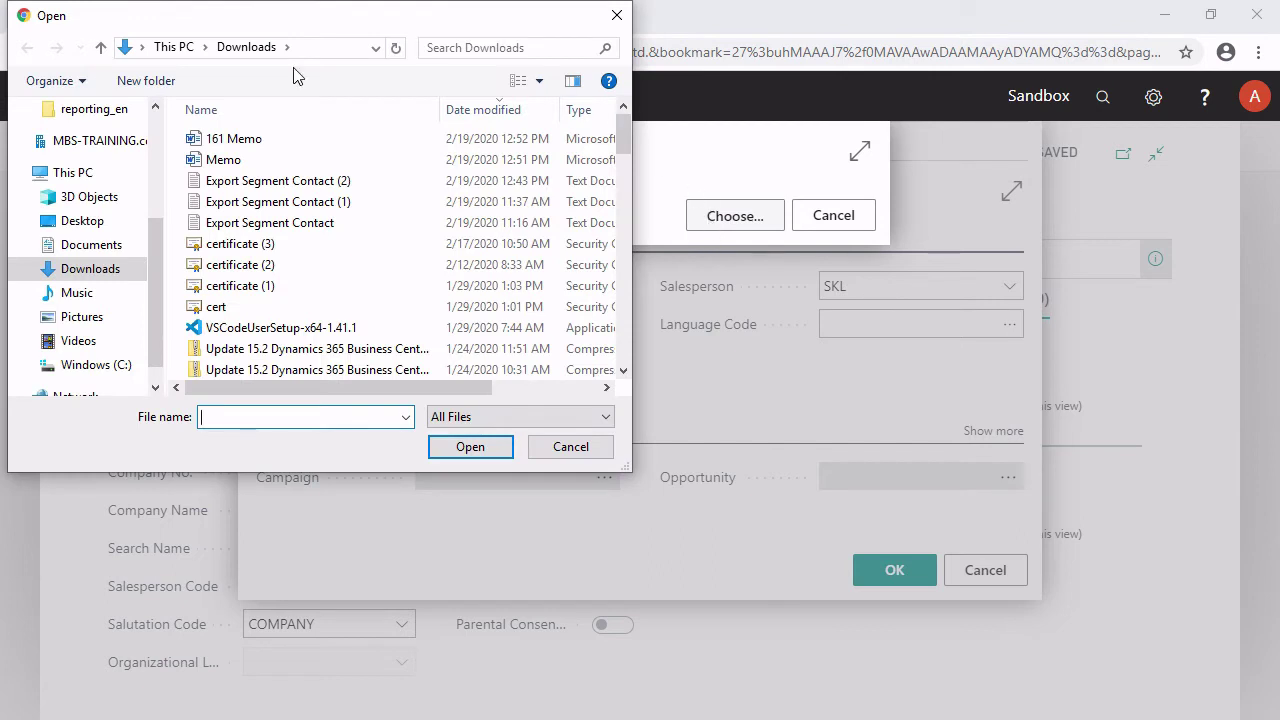
{"action": "left_click", "coordinate": [238, 163]}
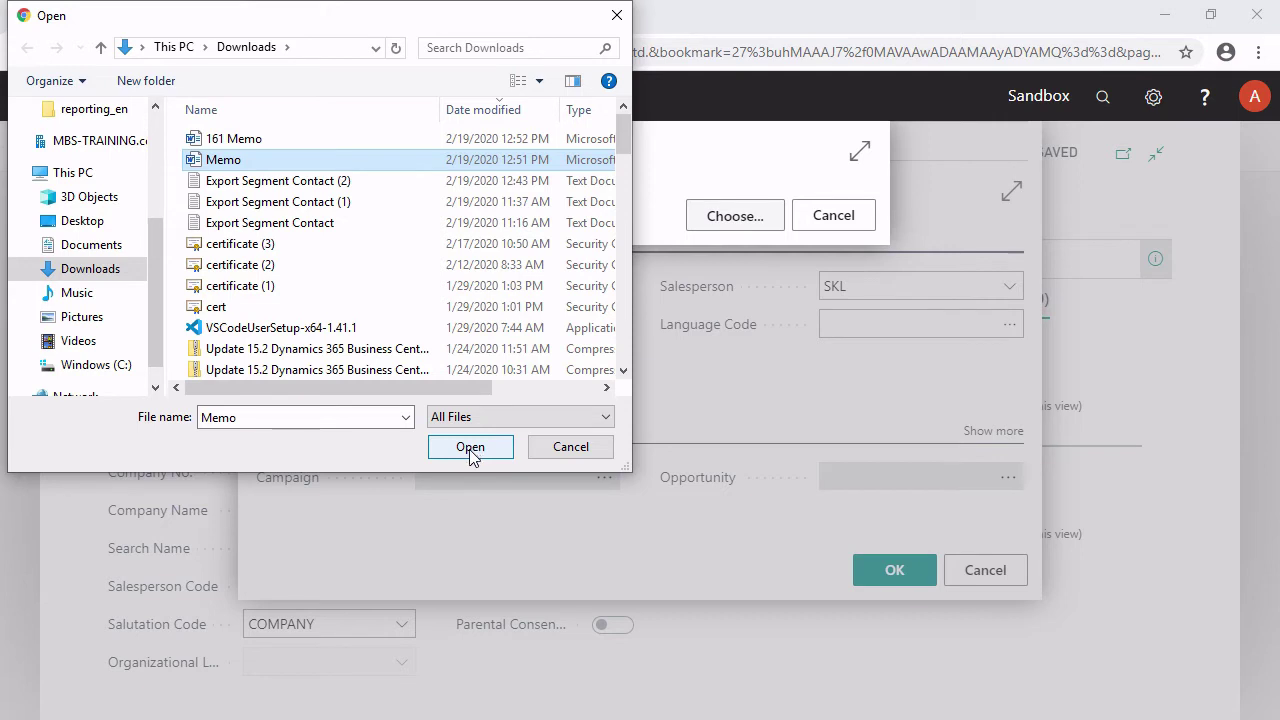
{"action": "left_click", "coordinate": [470, 448]}
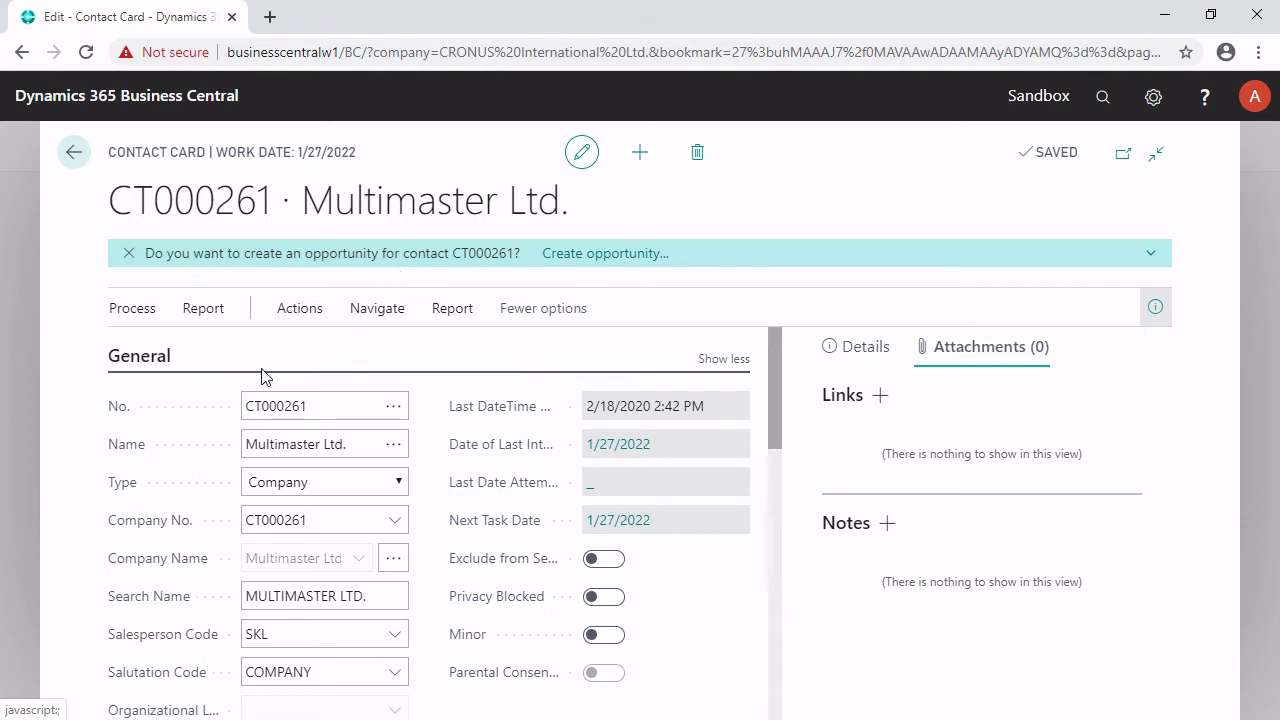
Step: Dismiss the 'Do you want to create an opportunity' notification on the contact card
{"action": "left_click", "coordinate": [128, 253]}
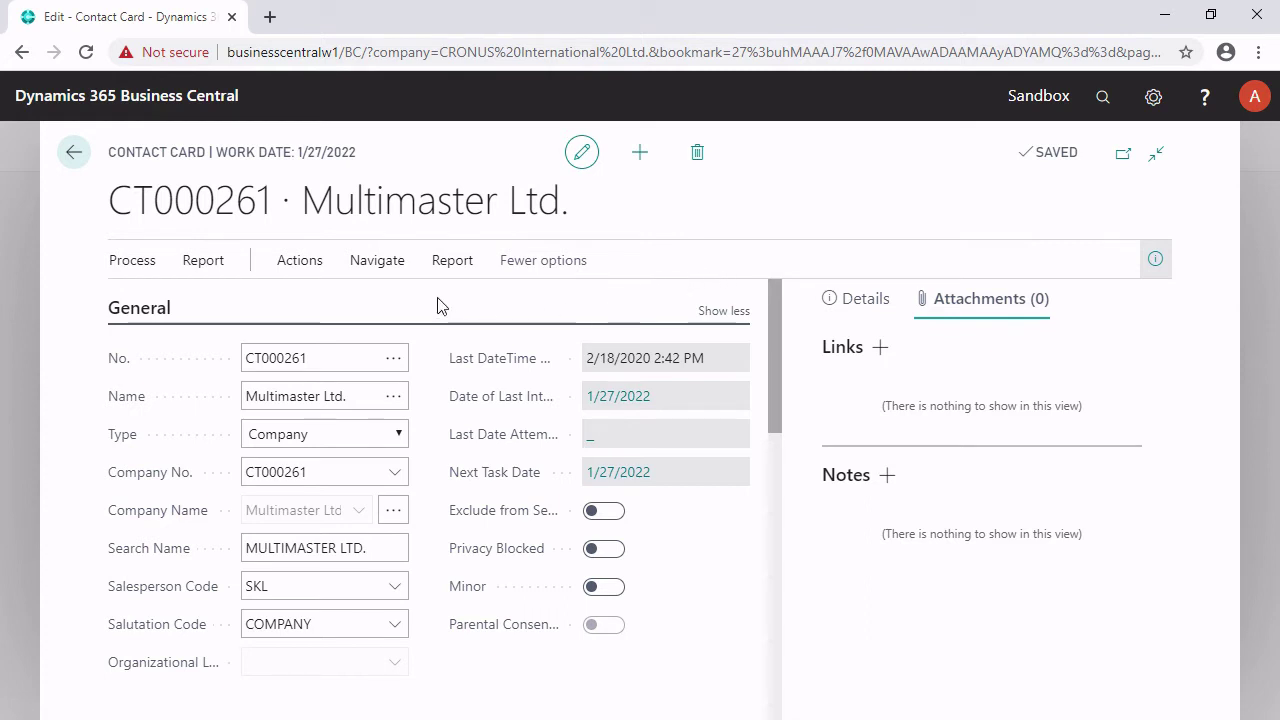
Step: Open Multimaster Ltd.'s Interaction Log Entries from Navigate > History
{"action": "left_click", "coordinate": [388, 268]}
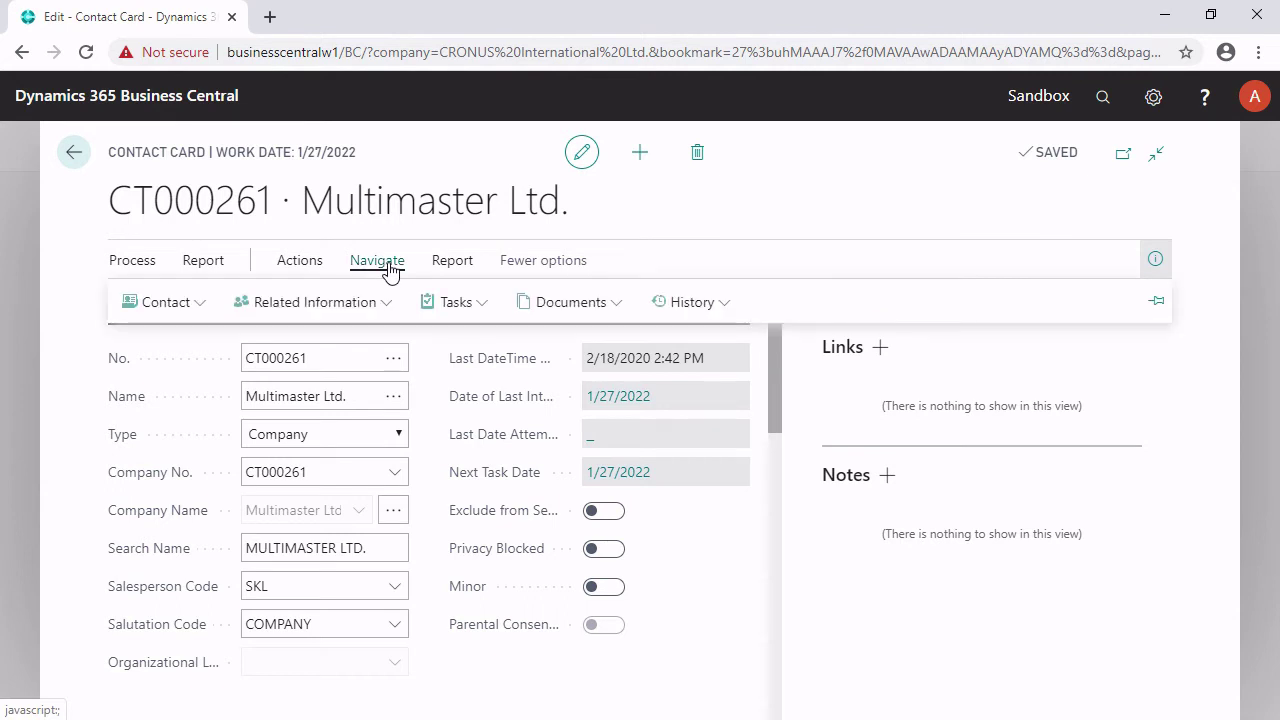
{"action": "left_click", "coordinate": [700, 309]}
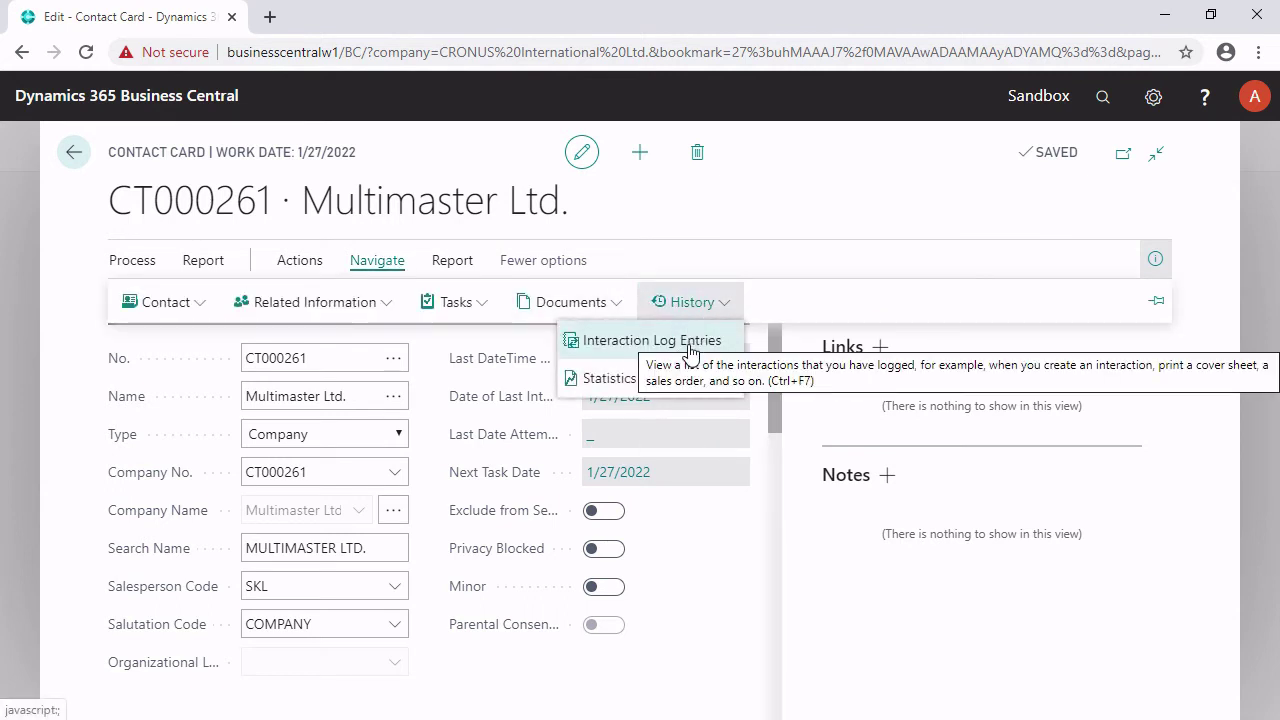
{"action": "left_click", "coordinate": [689, 345]}
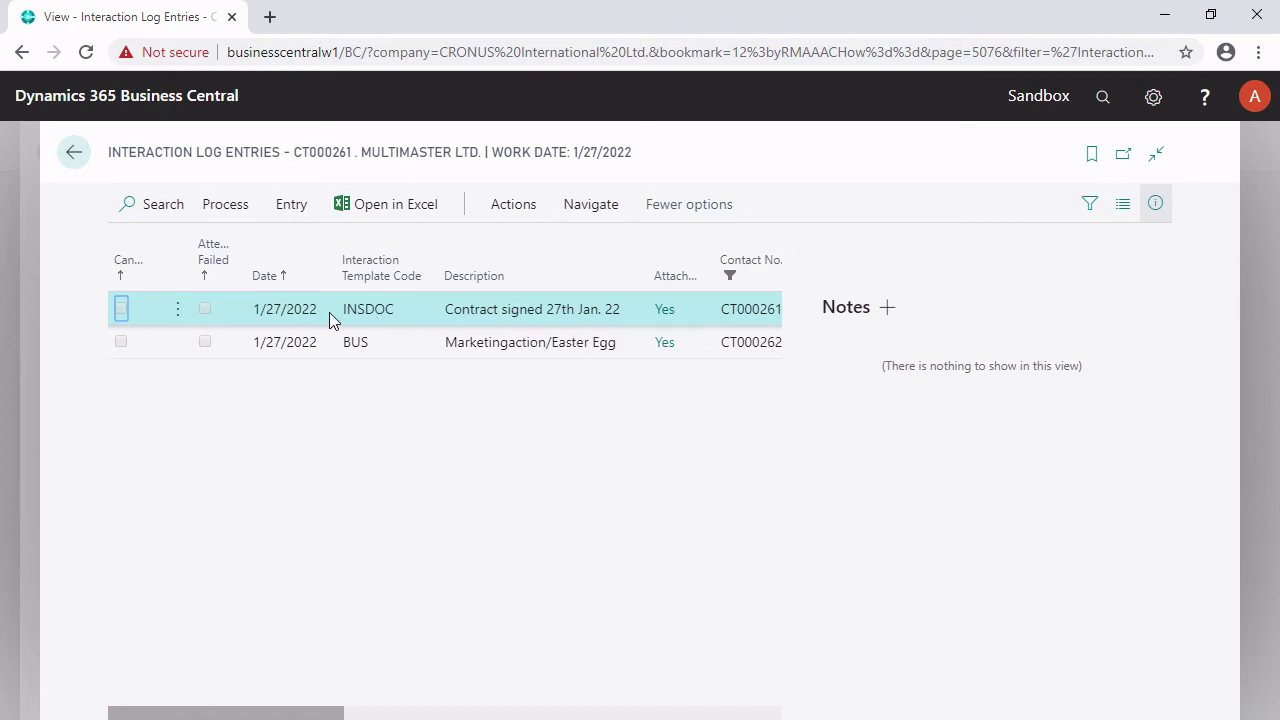
Step: Export the INSDOC entry's attachment and open the downloaded memo in Word
{"action": "left_click", "coordinate": [479, 309]}
{"action": "double_click", "coordinate": [479, 309]}
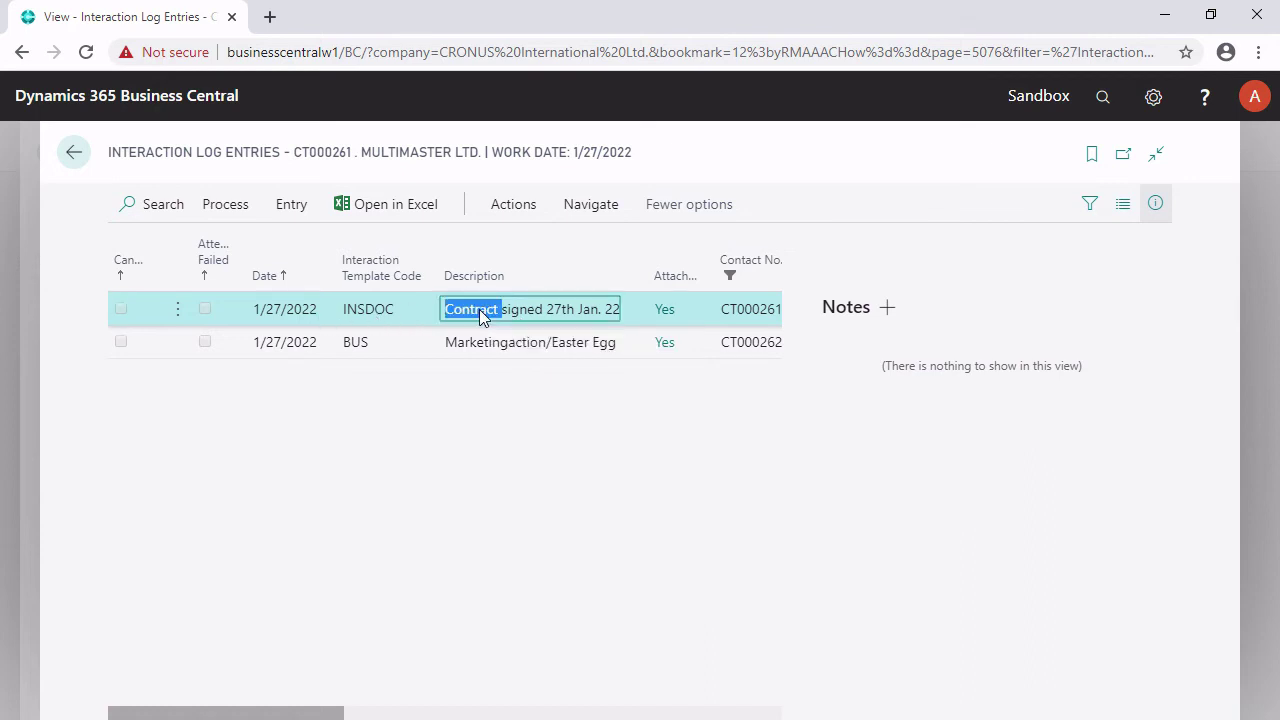
{"action": "left_click", "coordinate": [495, 210]}
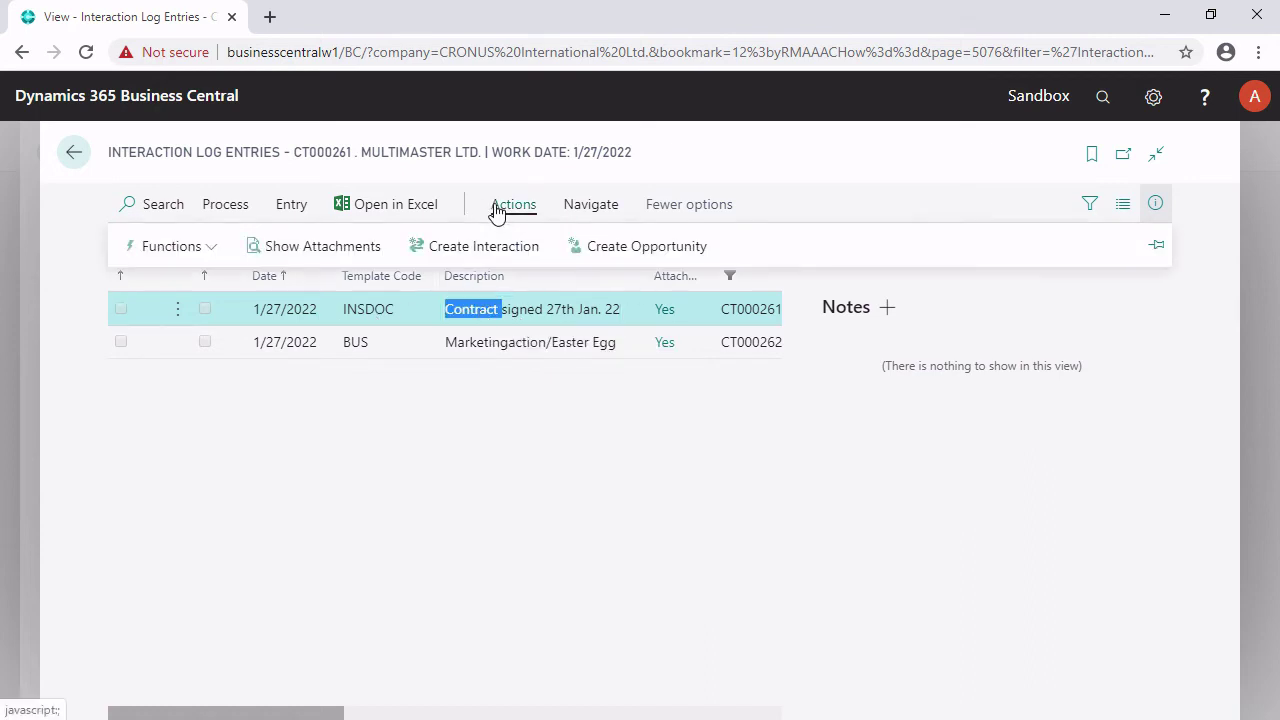
{"action": "left_click", "coordinate": [350, 256]}
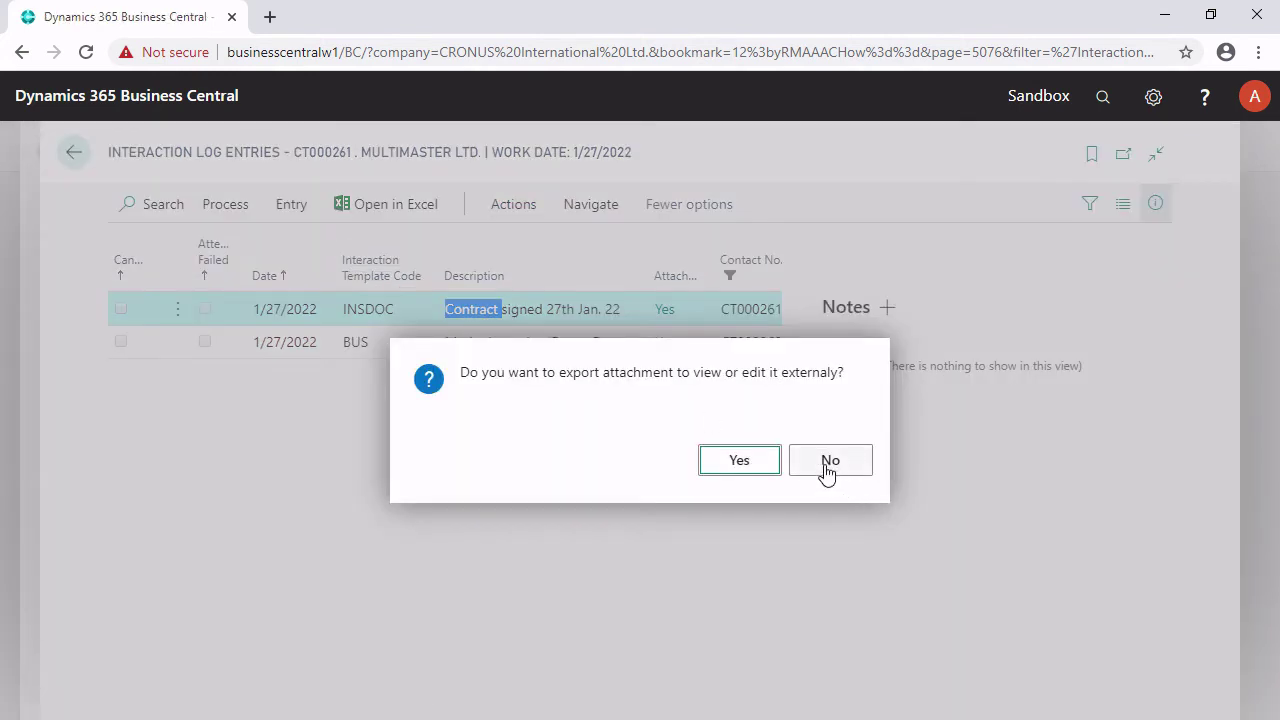
{"action": "left_click", "coordinate": [739, 460]}
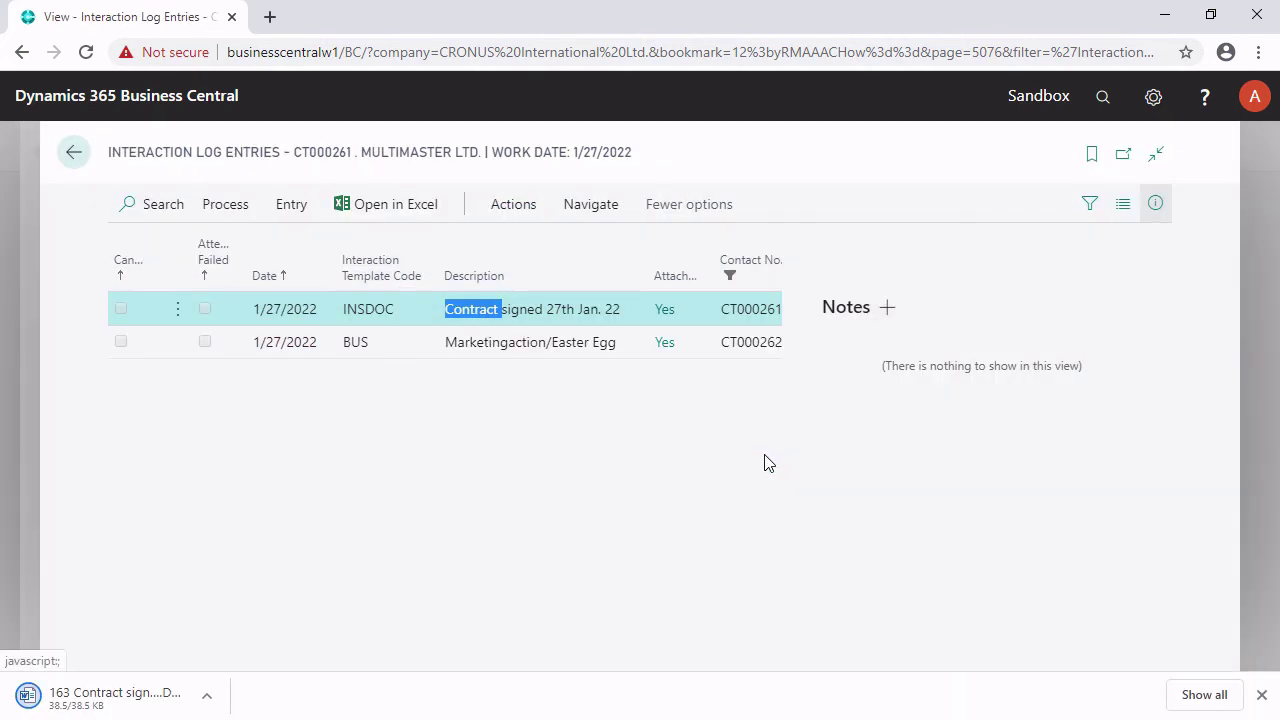
{"action": "left_click", "coordinate": [116, 708]}
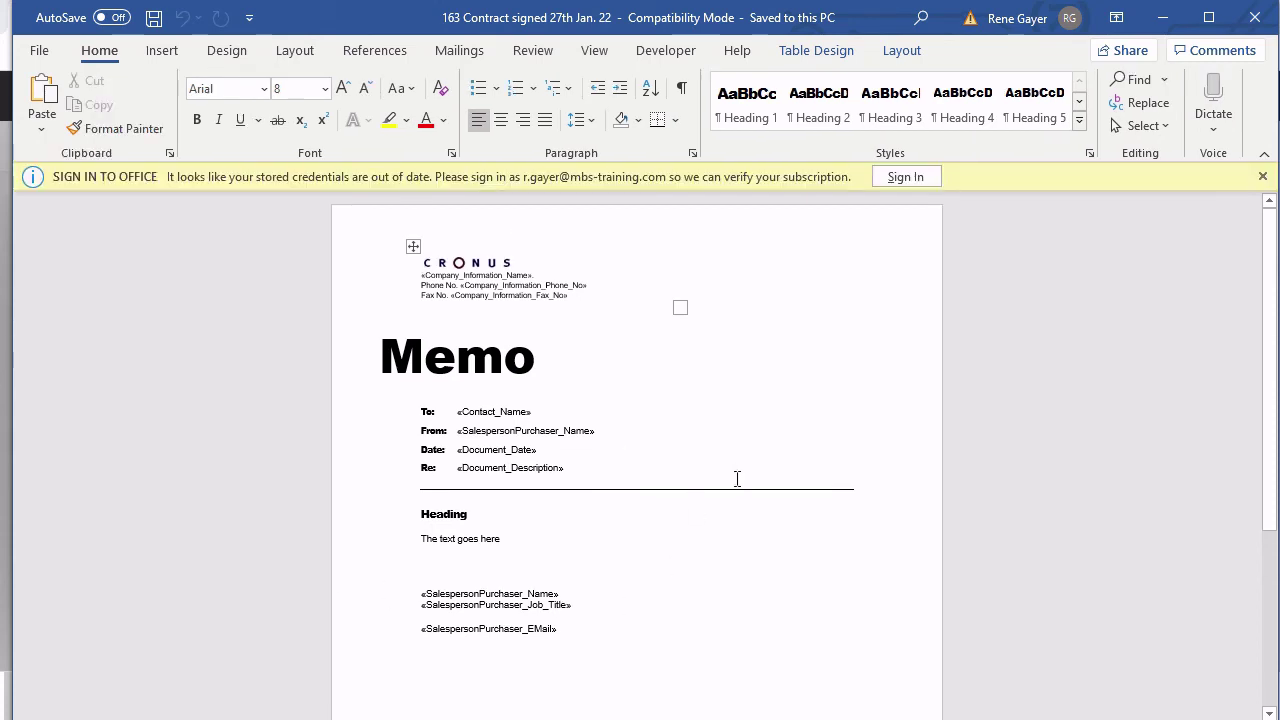
Step: Dismiss the Office sign-in banner and close the memo in Word
{"action": "left_click", "coordinate": [1262, 176]}
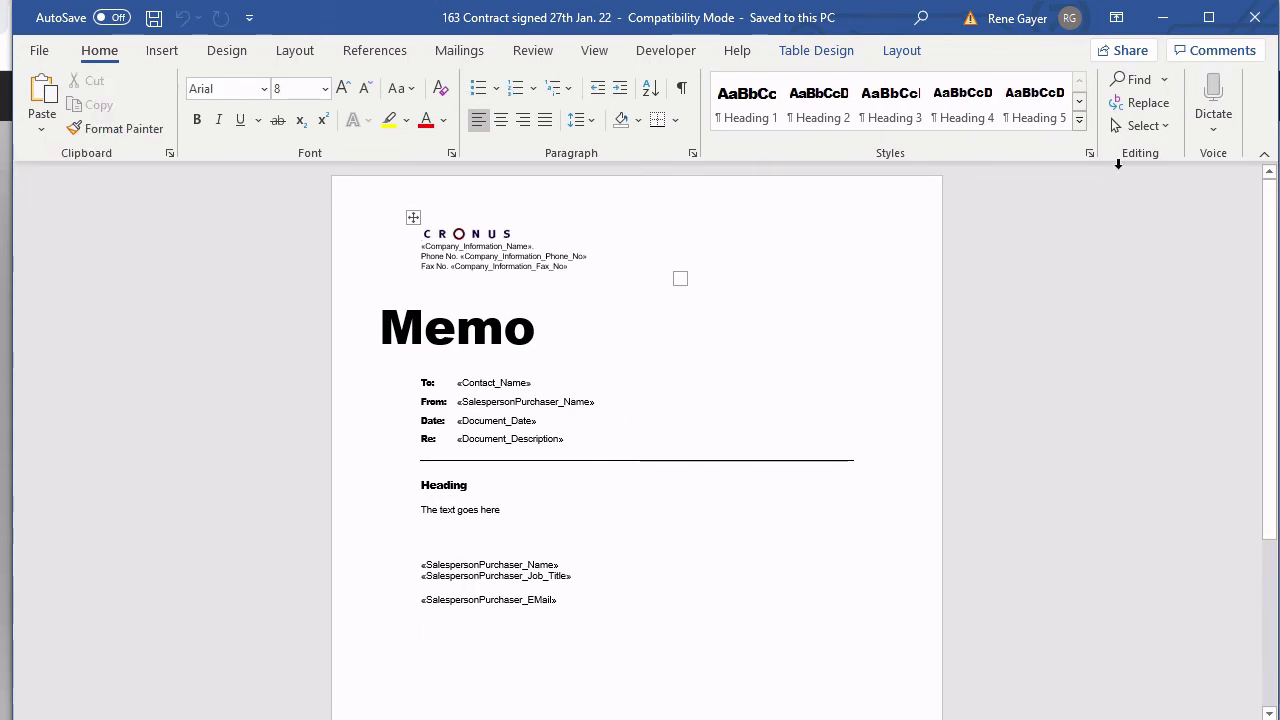
{"action": "left_click", "coordinate": [1271, 13]}
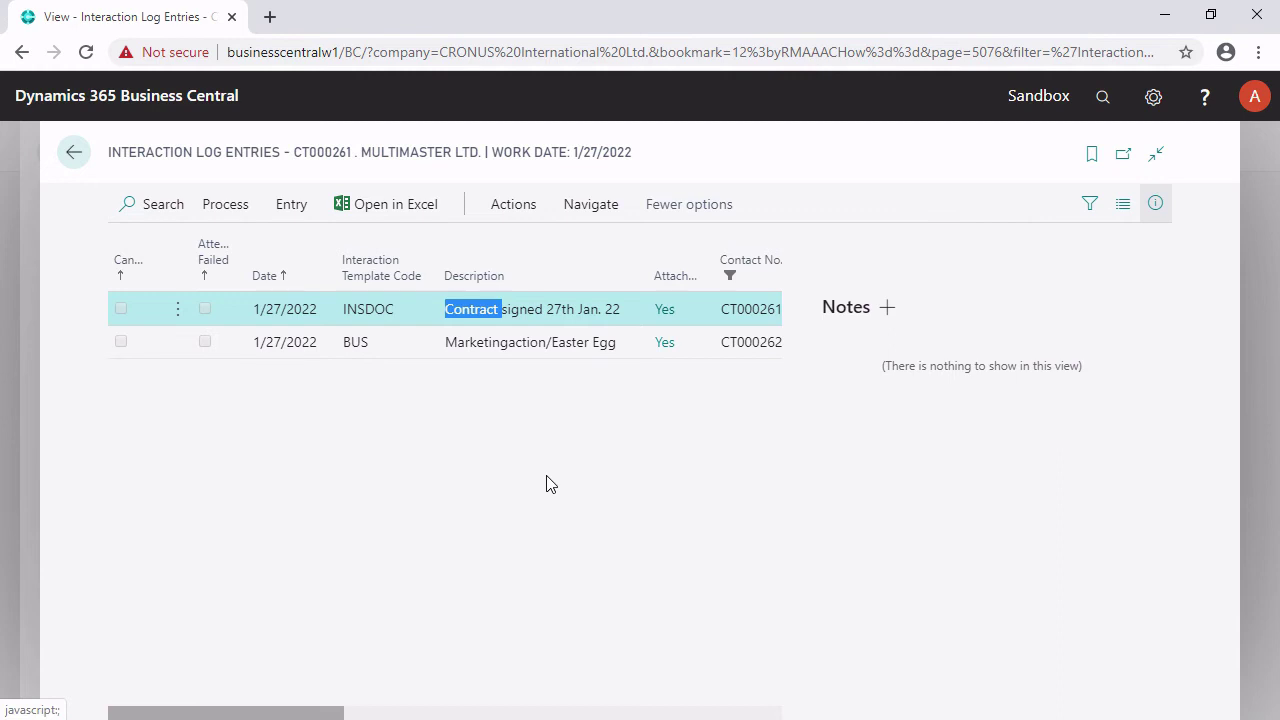
Step: Return to the Multimaster Ltd. contact card, check the Details and Attachments FactBoxes, and begin adding a link
{"action": "left_click", "coordinate": [76, 156]}
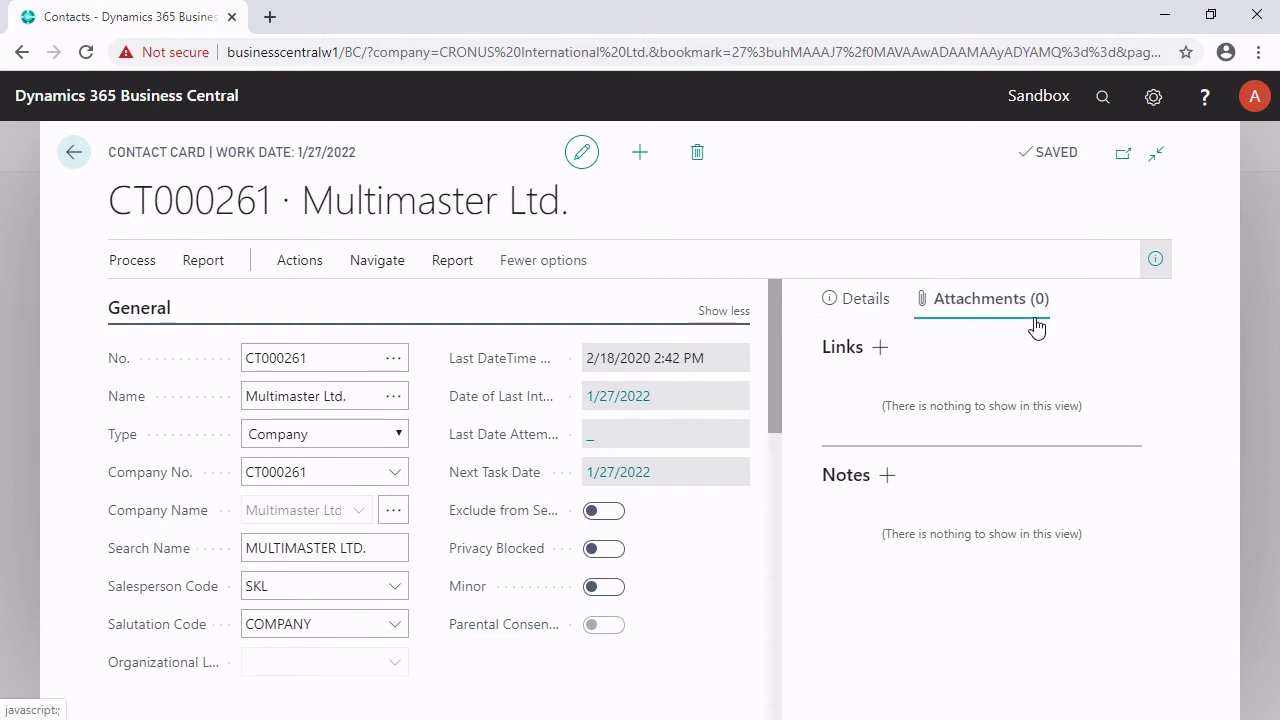
{"action": "left_click", "coordinate": [862, 305]}
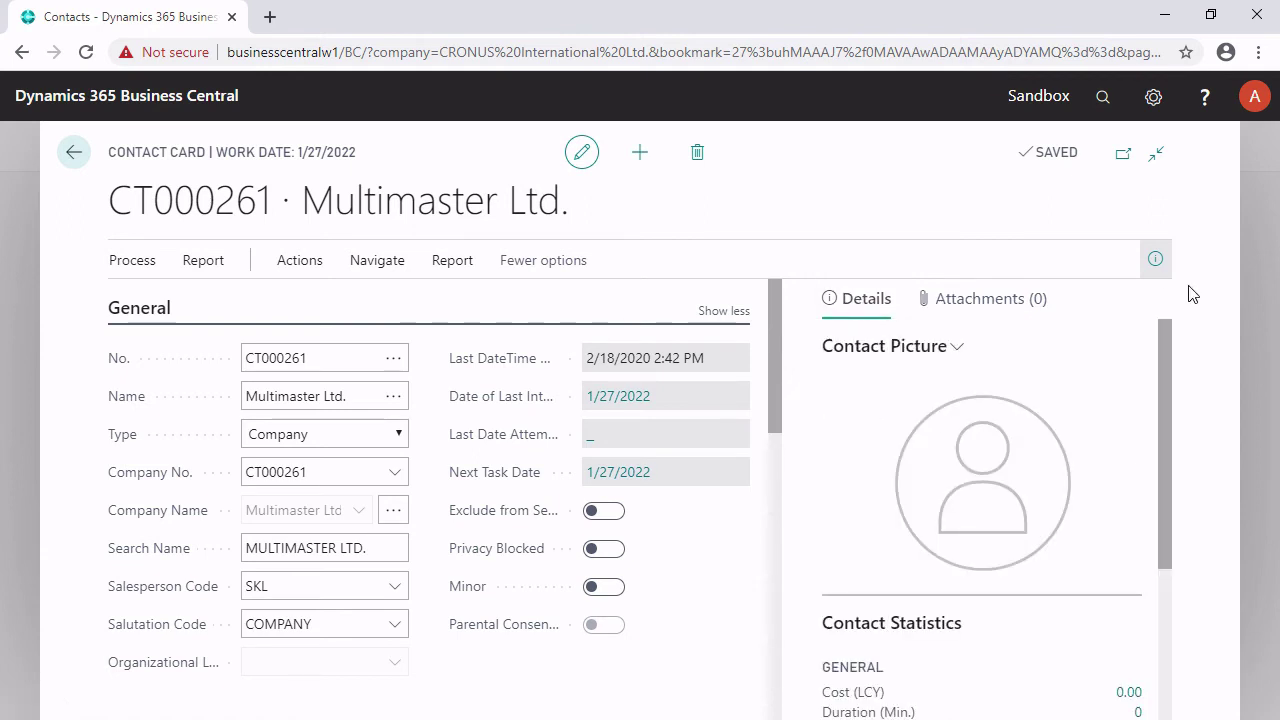
{"action": "left_click", "coordinate": [1012, 312]}
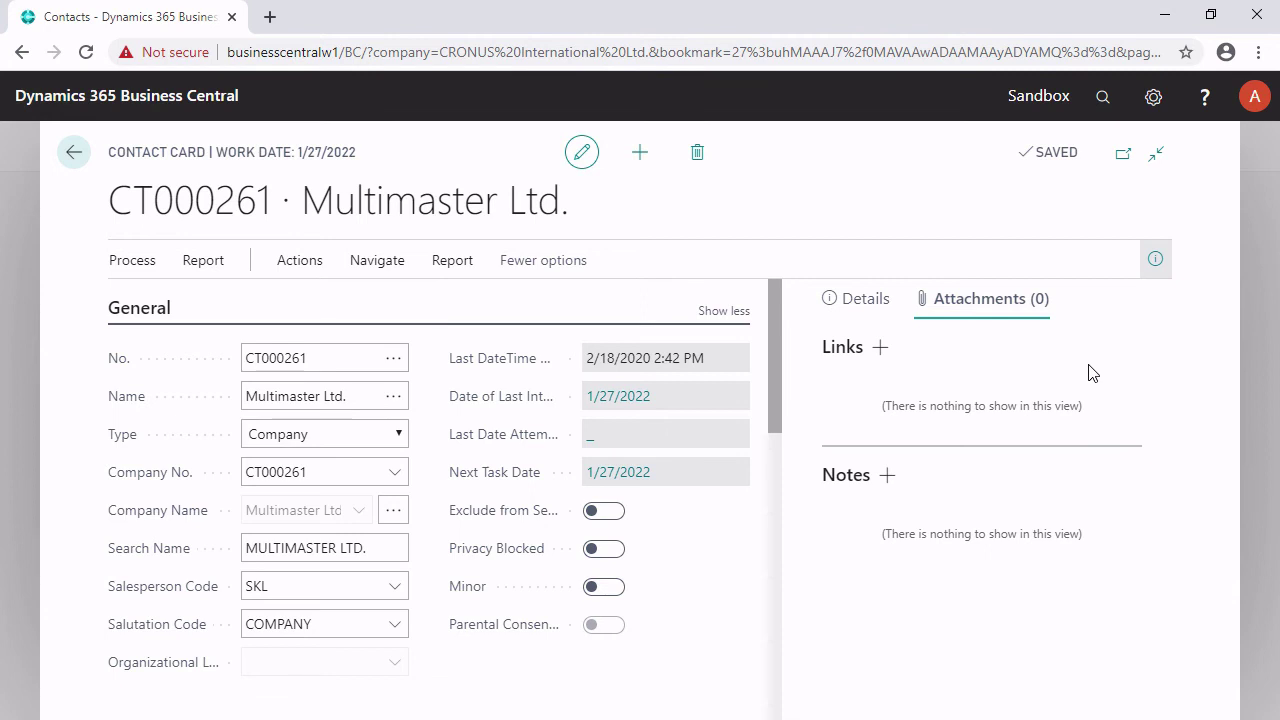
{"action": "left_click", "coordinate": [879, 350]}
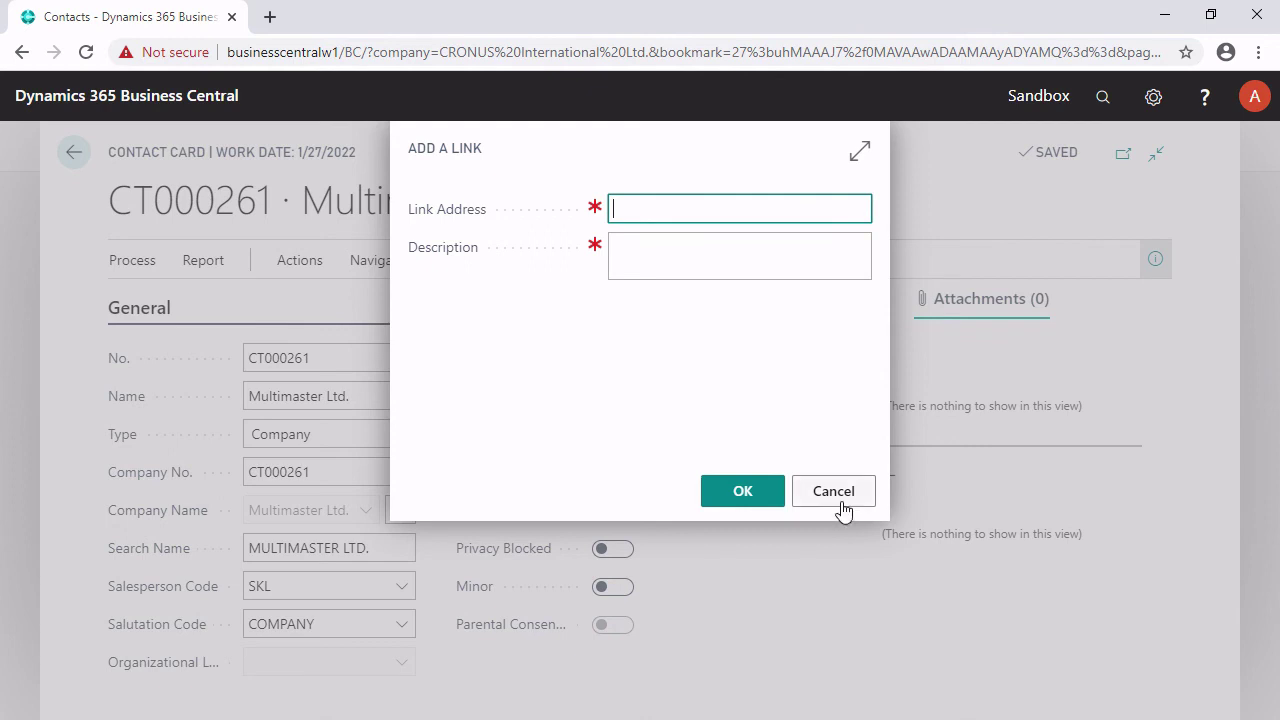
Step: Cancel the Add a Link dialog, leaving the contact's Links list empty
{"action": "left_click", "coordinate": [717, 510]}
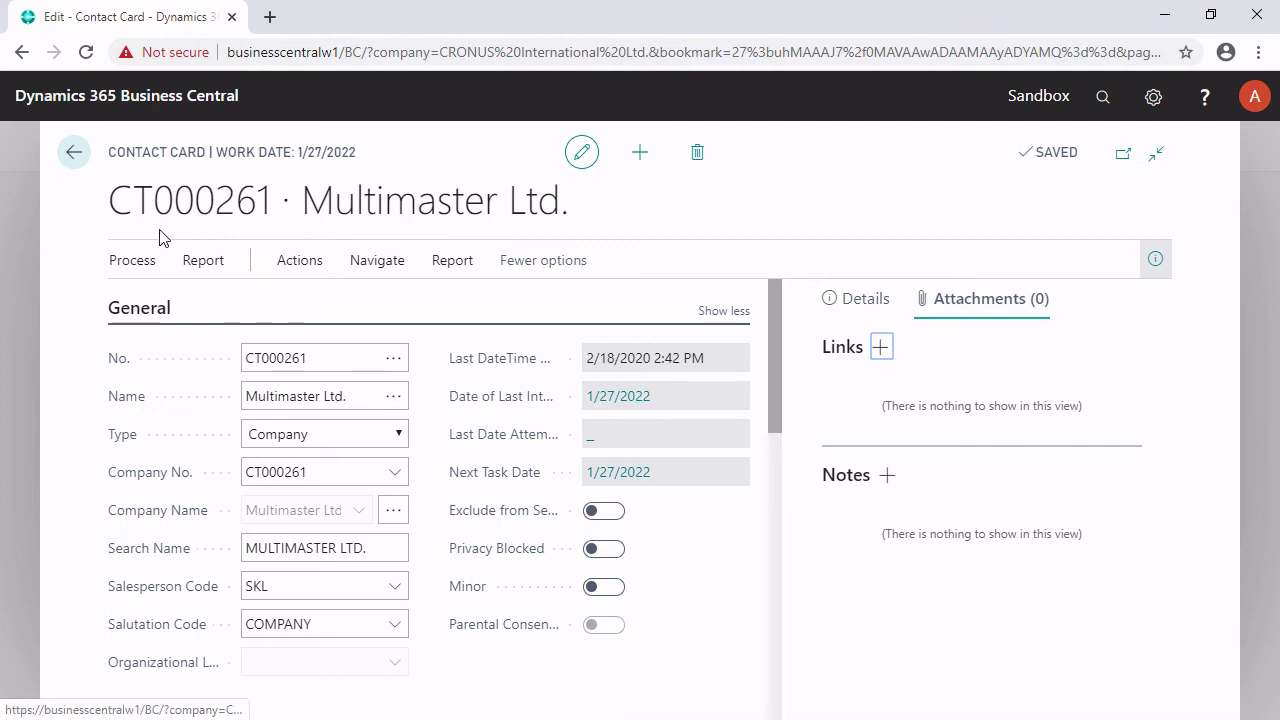
Step: Close the Multimaster Ltd. contact card and Contacts list, returning to the CRONUS Role Center
{"action": "left_click", "coordinate": [73, 157]}
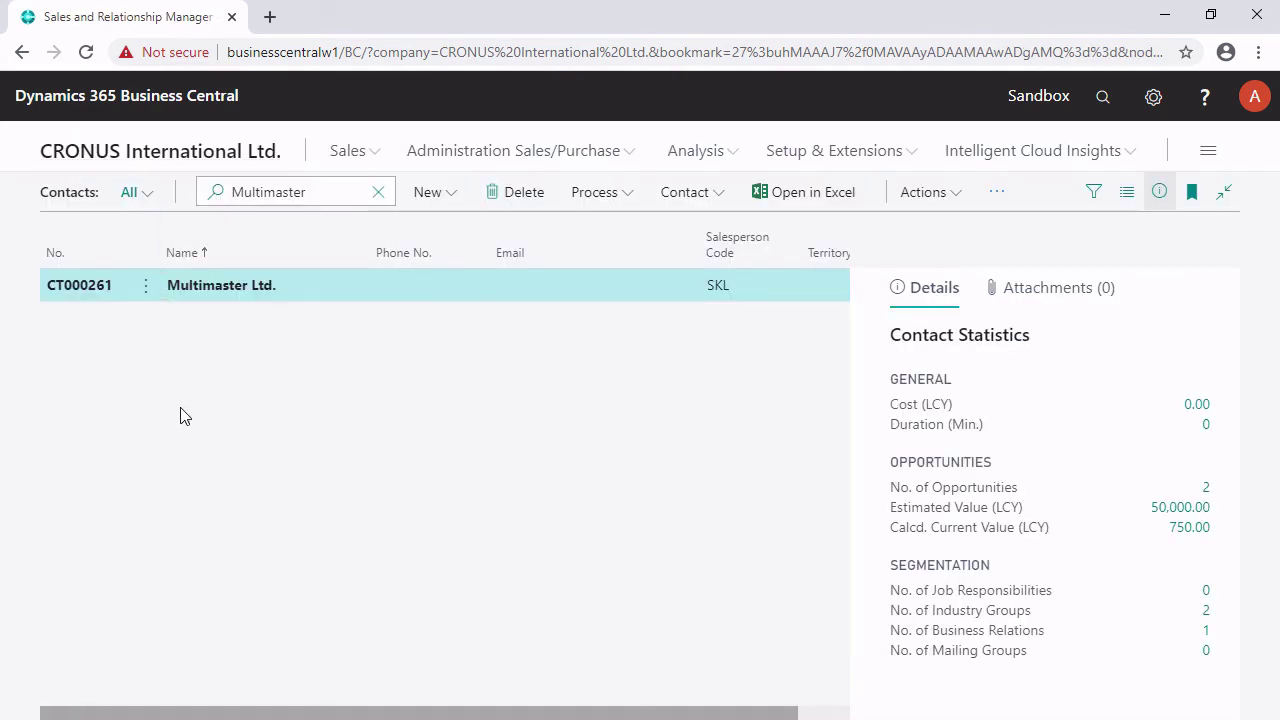
{"action": "left_click", "coordinate": [131, 155]}
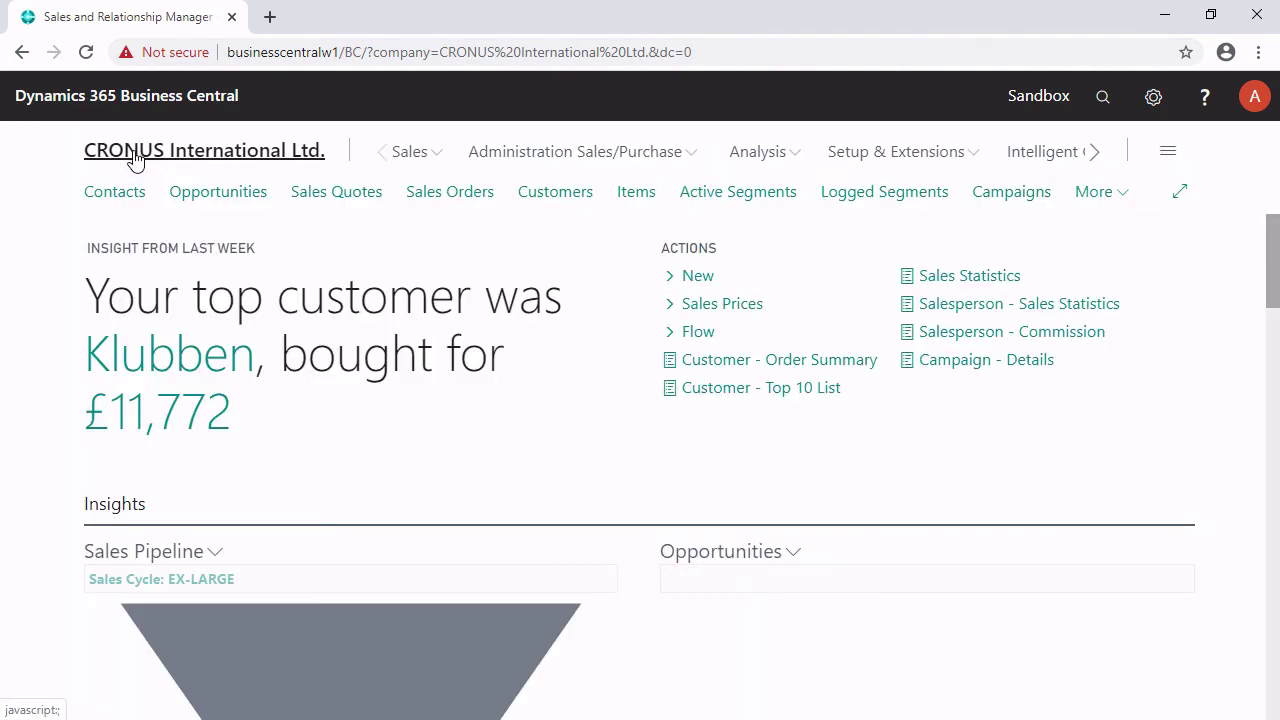